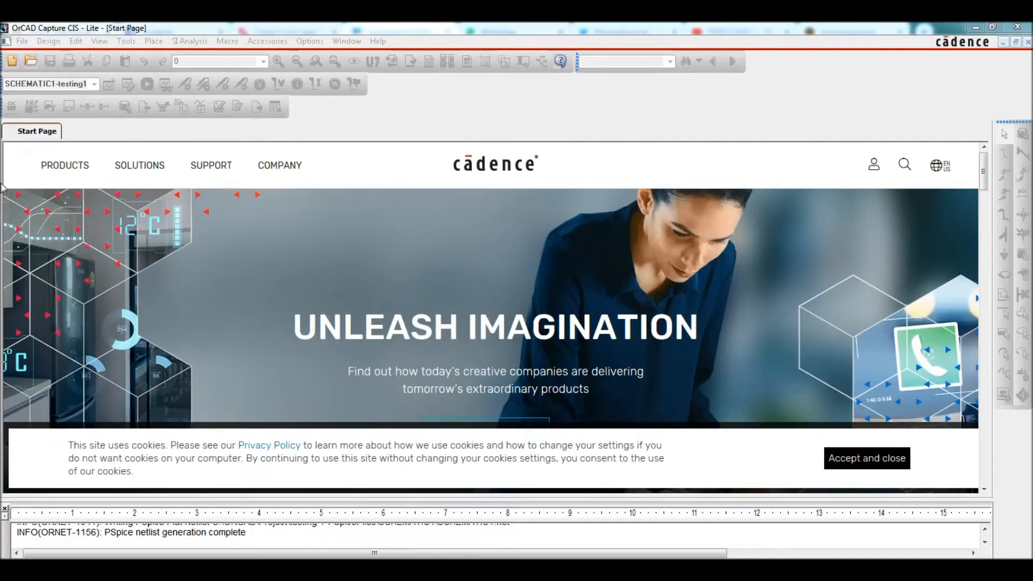
Create a blank Analog or Mixed A/D project named hwrectifier in C:\ORCAD\Project
{"action": "left_click", "coordinate": [20, 43]}
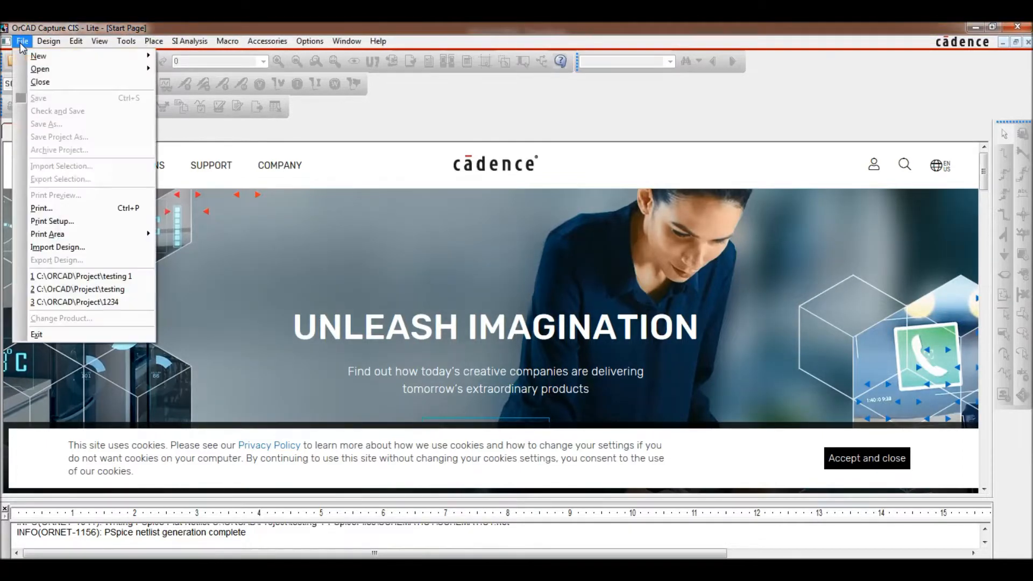
{"action": "mouse_move", "coordinate": [48, 56]}
{"action": "left_click", "coordinate": [170, 58]}
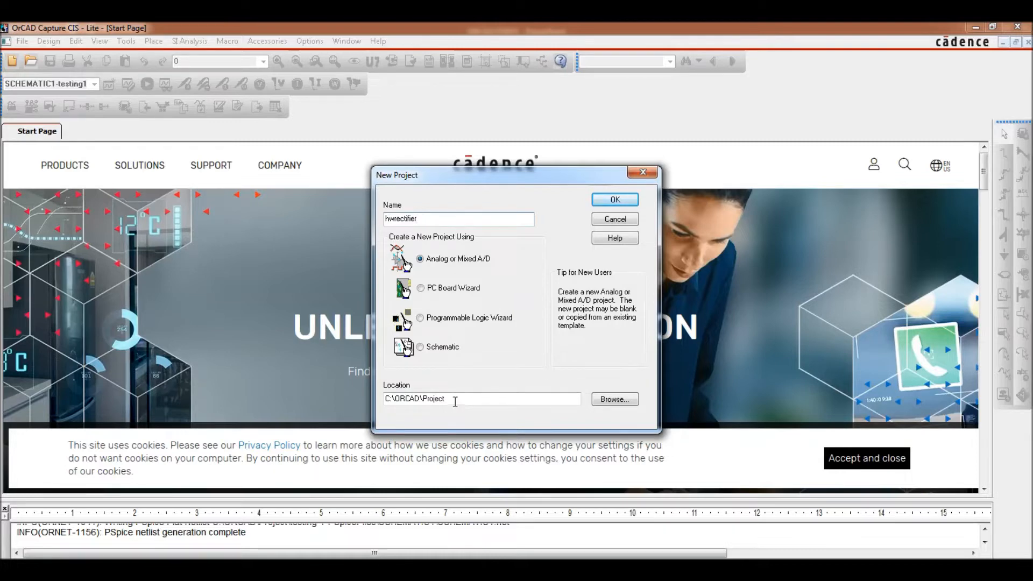
{"action": "left_click", "coordinate": [615, 200]}
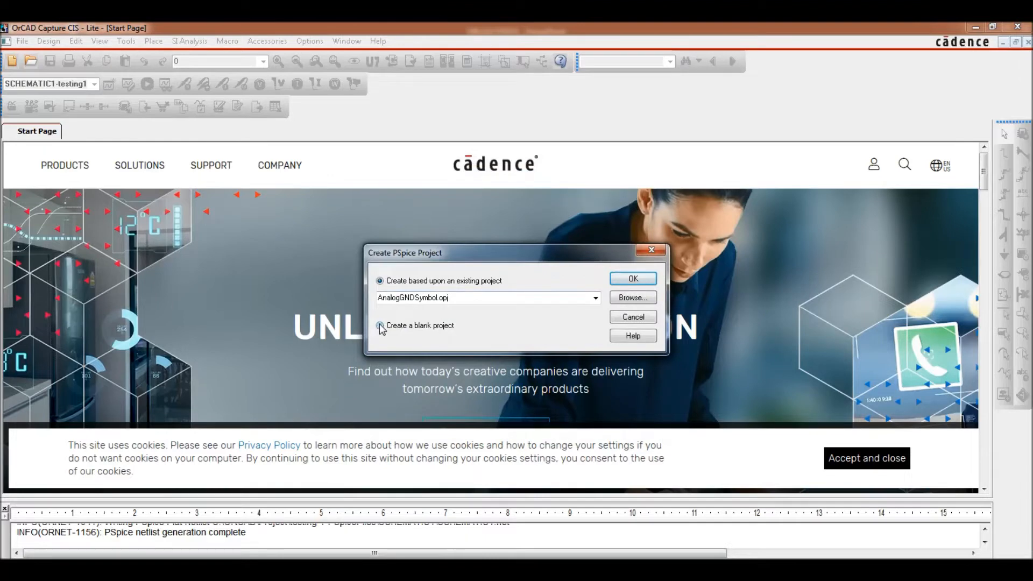
{"action": "left_click", "coordinate": [380, 325]}
{"action": "left_click", "coordinate": [633, 278]}
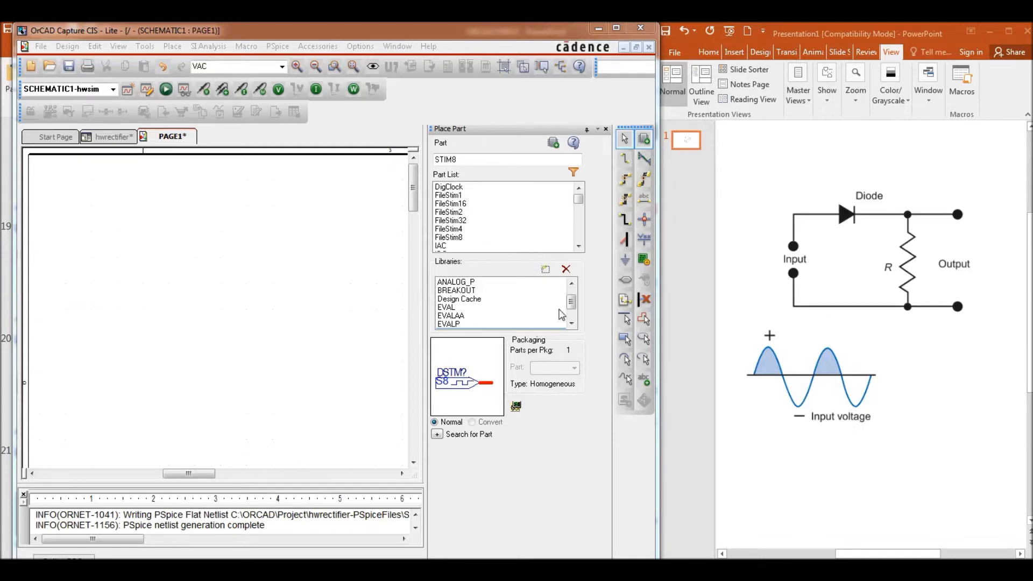
List the parts of the SOURCE library for placement
{"action": "scroll", "coordinate": [561, 315], "scroll_direction": "up", "scroll_amount": 1}
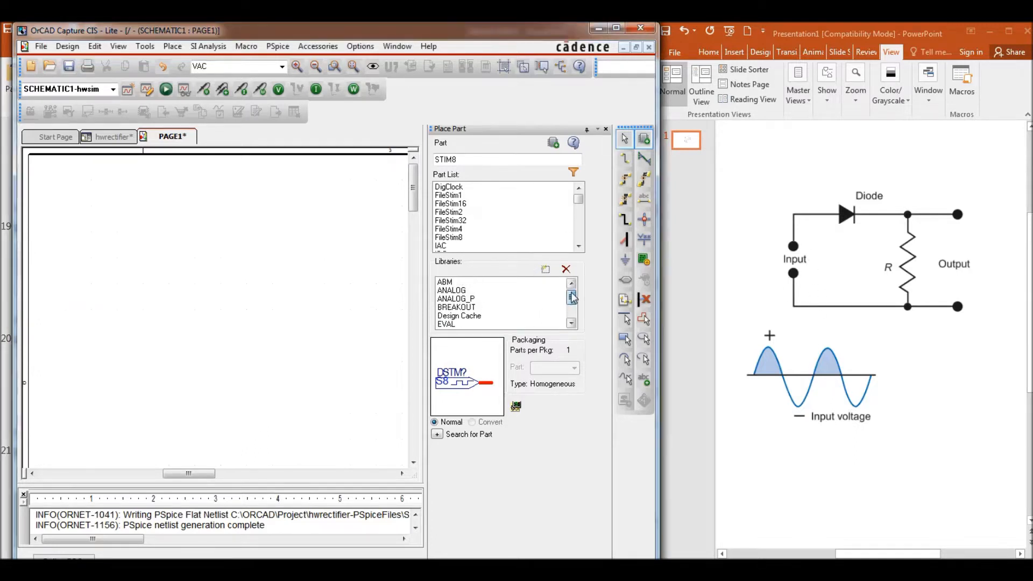
{"action": "left_click", "coordinate": [572, 324]}
{"action": "left_click", "coordinate": [572, 323]}
{"action": "left_click", "coordinate": [572, 324]}
{"action": "left_click", "coordinate": [572, 324]}
{"action": "left_click", "coordinate": [572, 324]}
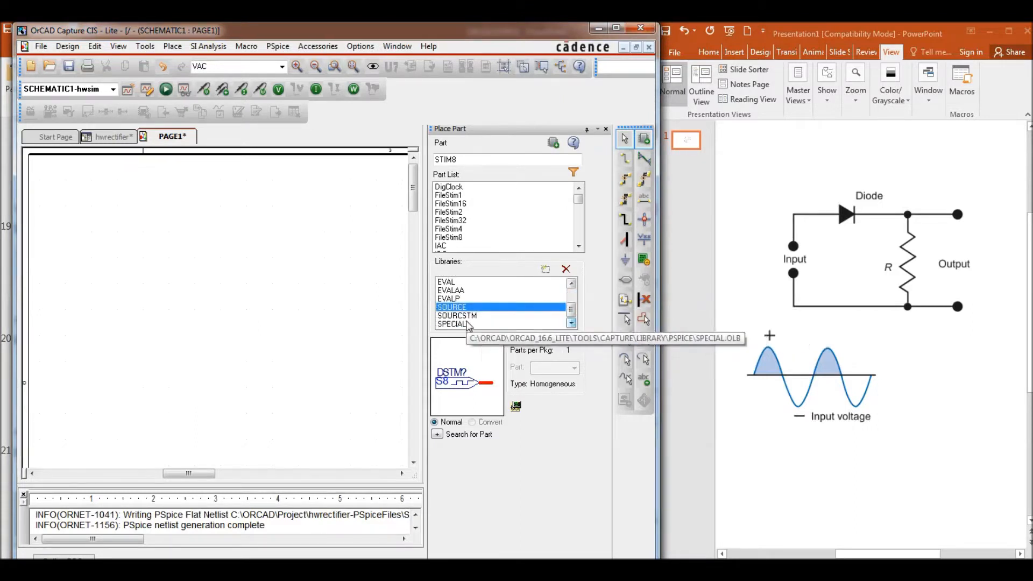
{"action": "left_click", "coordinate": [449, 308]}
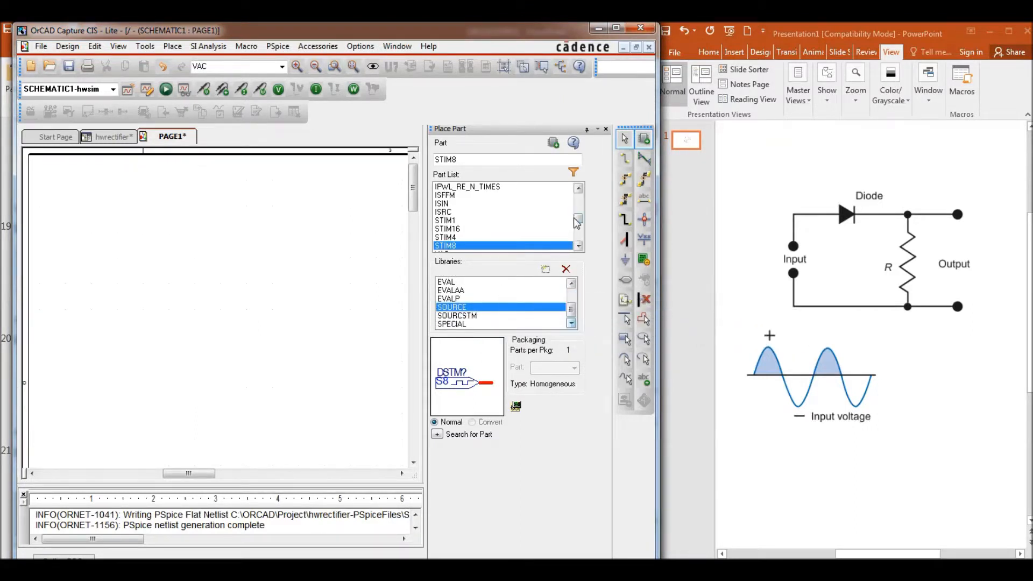
Find the VAC source among the SOURCE library parts and preview its symbol
{"action": "left_click_drag", "start_coordinate": [578, 220], "coordinate": [579, 234]}
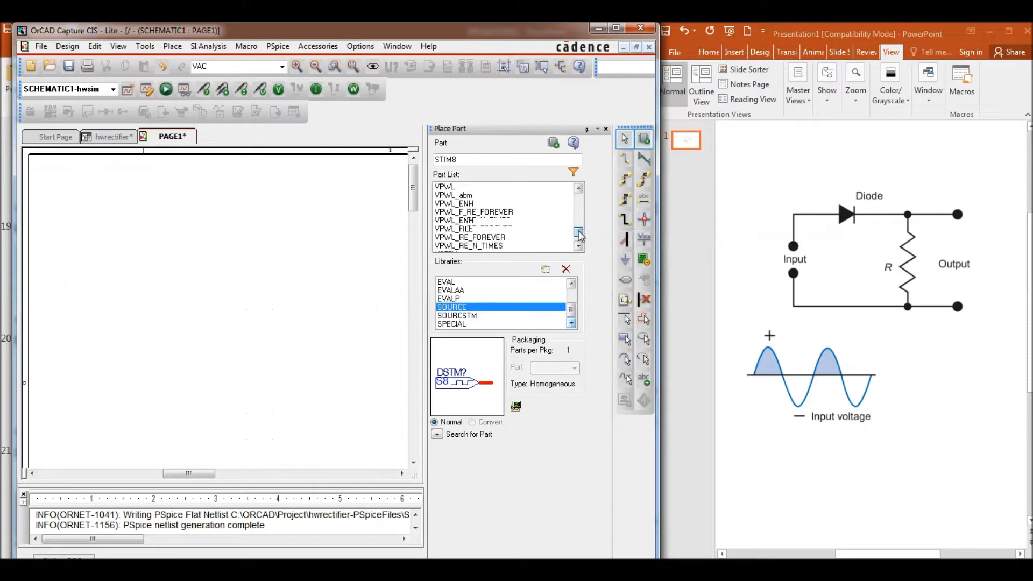
{"action": "left_click", "coordinate": [579, 188]}
{"action": "left_click", "coordinate": [579, 188]}
{"action": "left_click", "coordinate": [578, 189]}
{"action": "left_click", "coordinate": [579, 188]}
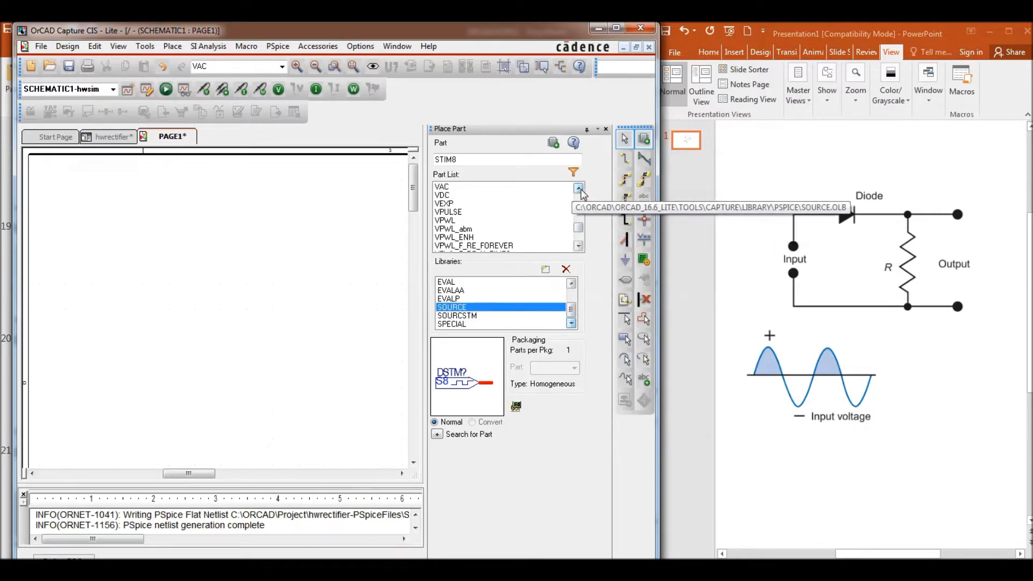
{"action": "left_click", "coordinate": [579, 188]}
{"action": "left_click", "coordinate": [578, 189]}
{"action": "left_click", "coordinate": [579, 189]}
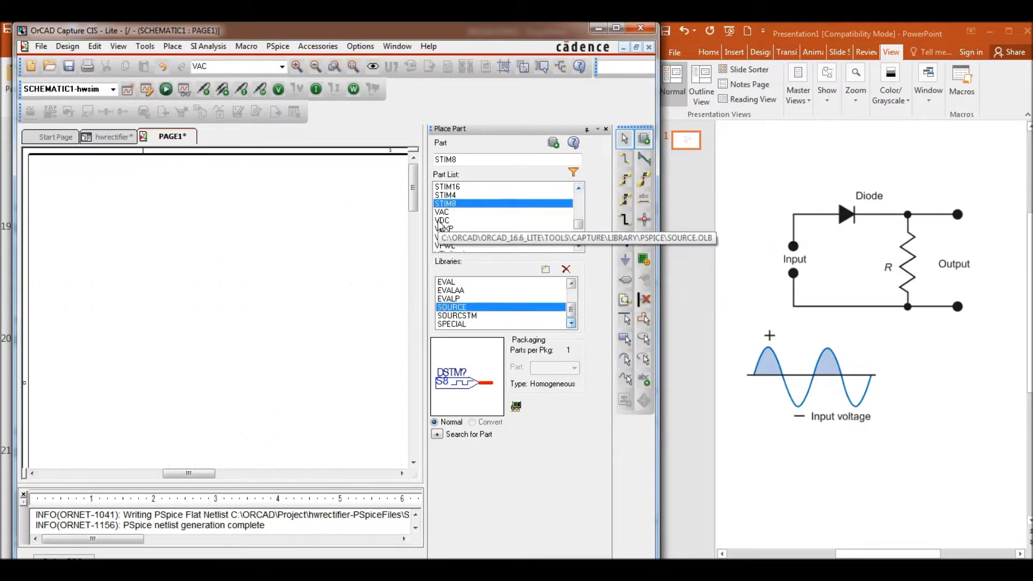
{"action": "left_click", "coordinate": [449, 213]}
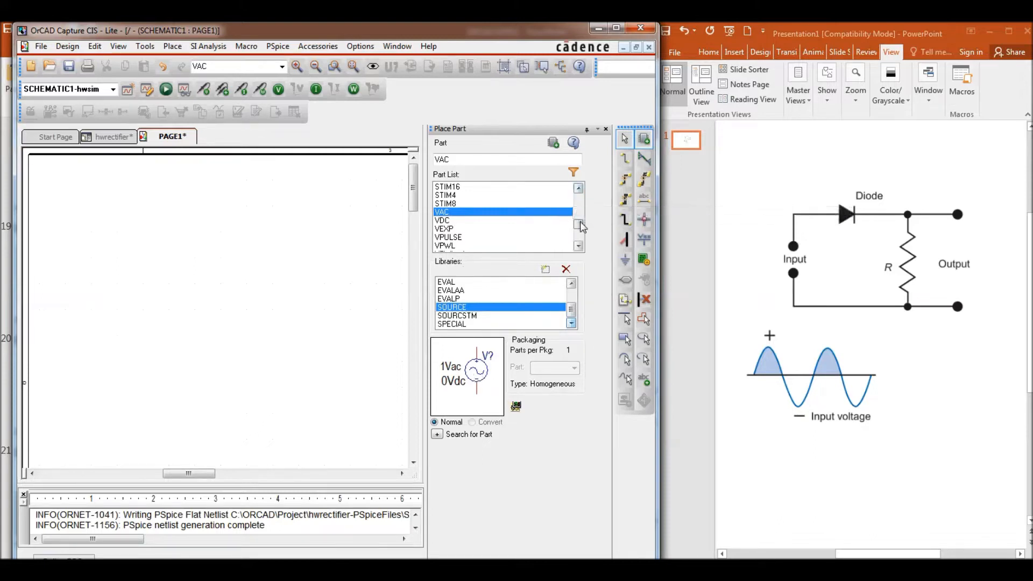
Place one VSIN sinusoidal voltage source from the SOURCE library on the schematic page
{"action": "left_click_drag", "start_coordinate": [579, 223], "coordinate": [579, 226]}
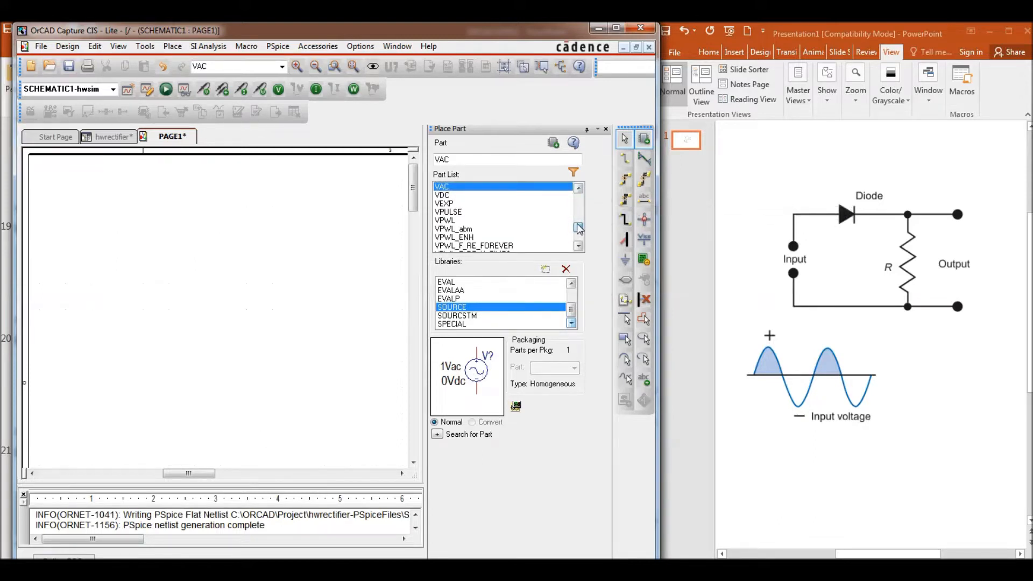
{"action": "left_click", "coordinate": [578, 245]}
{"action": "left_click", "coordinate": [578, 245]}
{"action": "left_click", "coordinate": [578, 246]}
{"action": "left_click", "coordinate": [579, 246]}
{"action": "left_click", "coordinate": [579, 246]}
{"action": "left_click", "coordinate": [579, 246]}
{"action": "left_click", "coordinate": [578, 246]}
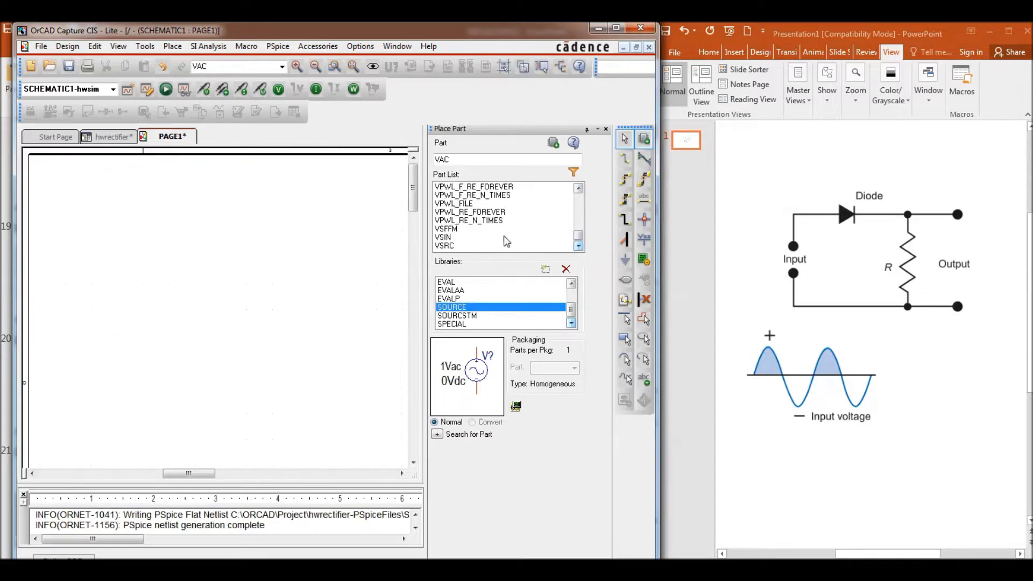
{"action": "left_click", "coordinate": [468, 237]}
{"action": "double_click", "coordinate": [452, 238]}
{"action": "left_click", "coordinate": [127, 298]}
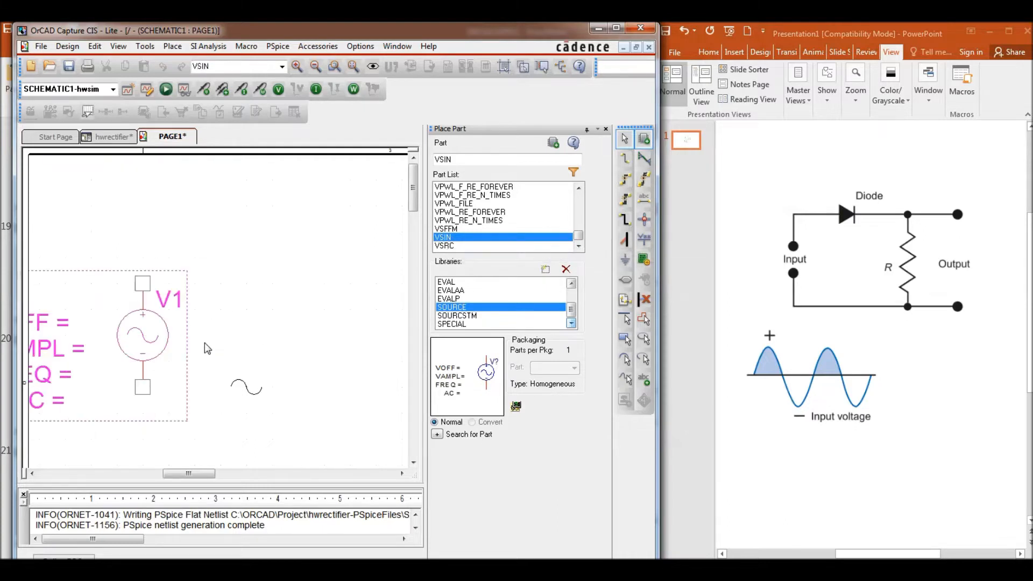
{"action": "key", "text": "Escape"}
{"action": "left_click", "coordinate": [316, 66]}
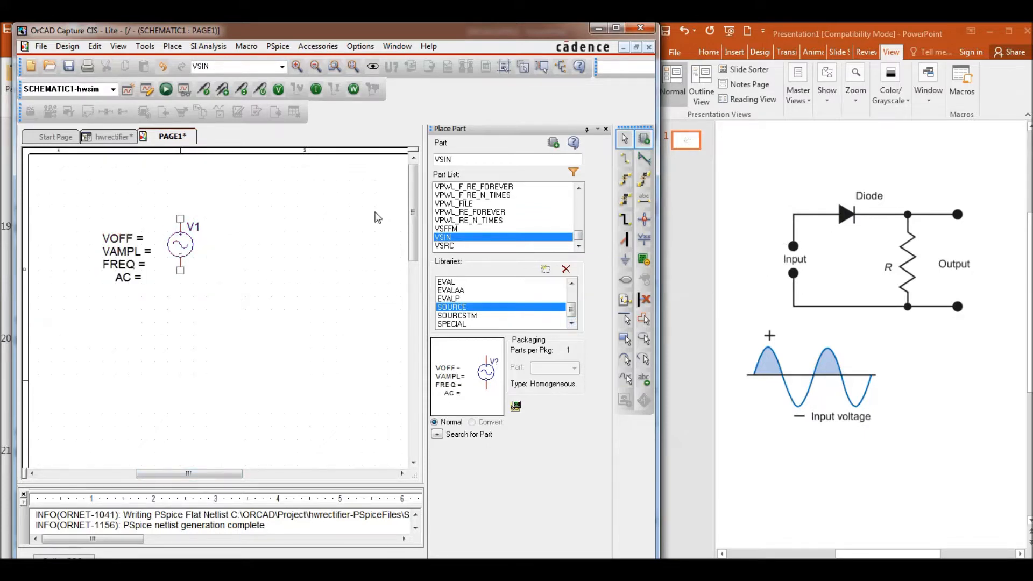
Place one D1N4002 diode from the EVAL library horizontally, above and to the right of the voltage source
{"action": "left_click", "coordinate": [470, 247]}
{"action": "left_click", "coordinate": [450, 282]}
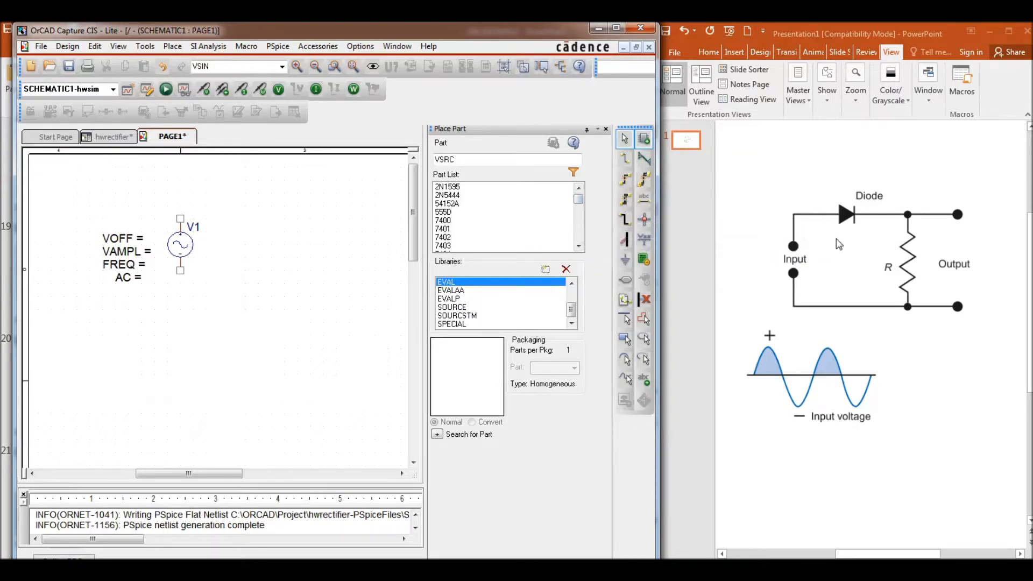
{"action": "left_click", "coordinate": [579, 247]}
{"action": "left_click", "coordinate": [579, 246]}
{"action": "left_click", "coordinate": [578, 246]}
{"action": "left_click", "coordinate": [578, 246]}
{"action": "left_click", "coordinate": [578, 247]}
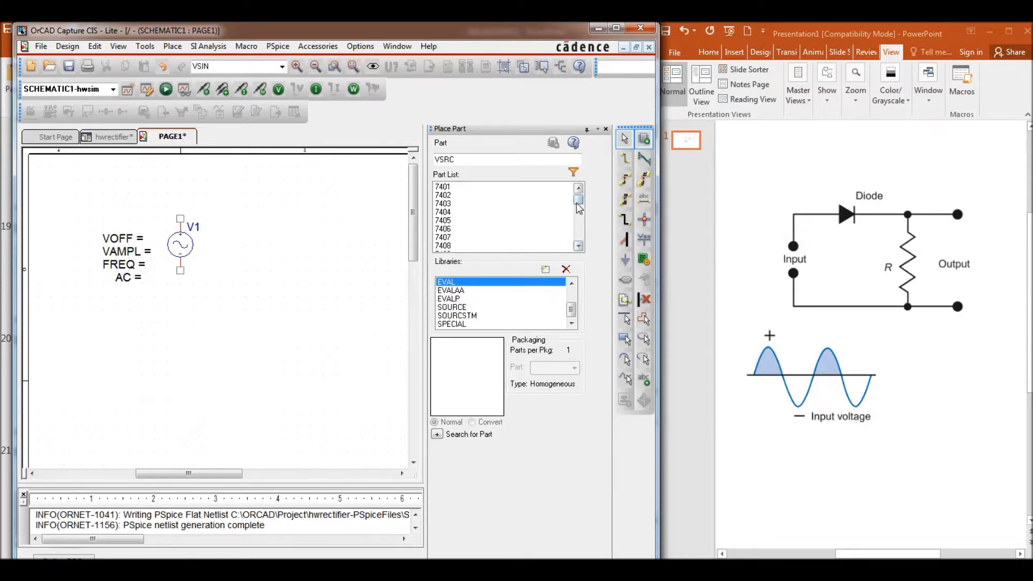
{"action": "left_click_drag", "start_coordinate": [579, 208], "coordinate": [578, 239]}
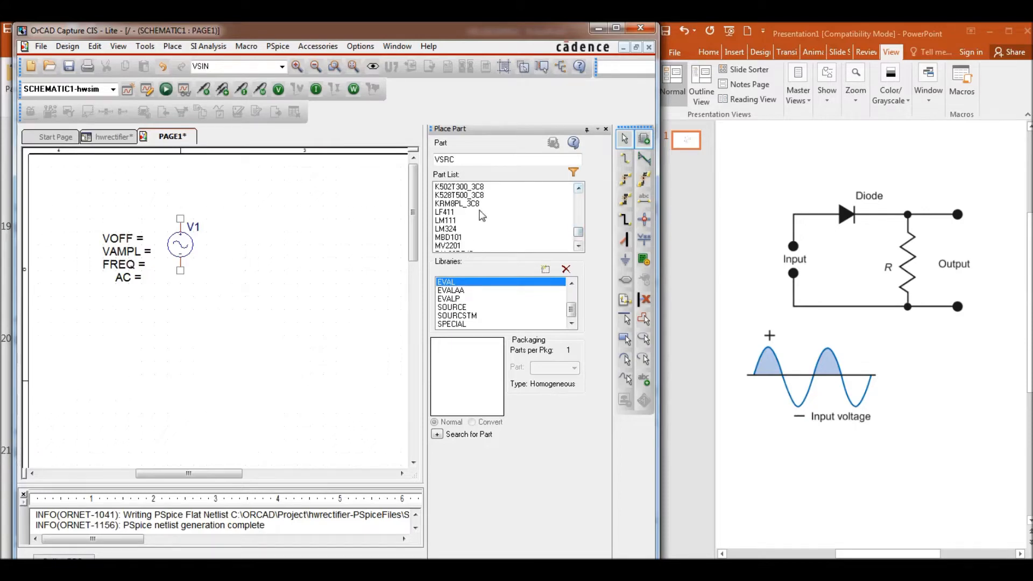
{"action": "left_click", "coordinate": [578, 187]}
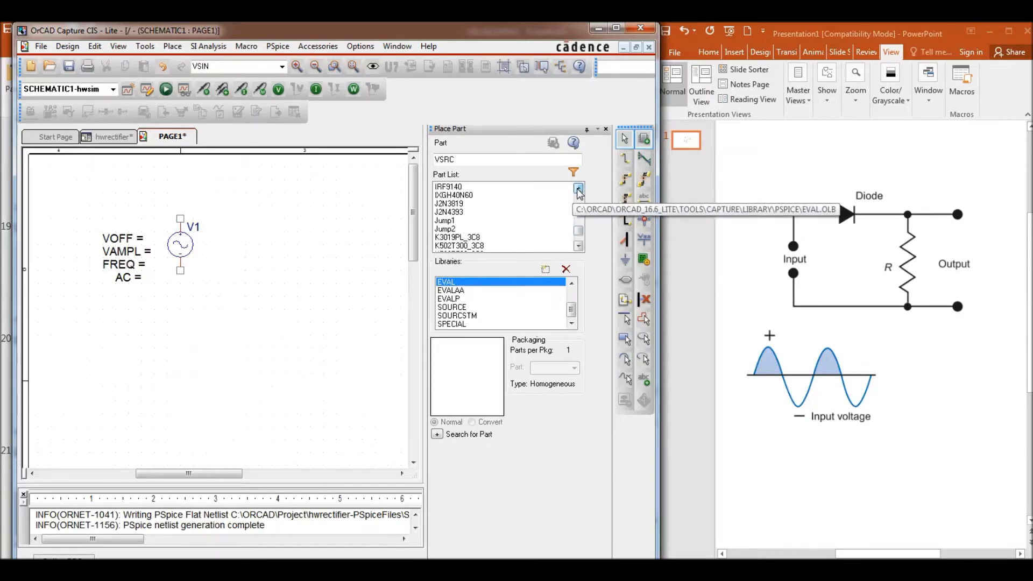
{"action": "left_click", "coordinate": [578, 188]}
{"action": "left_click", "coordinate": [578, 188]}
{"action": "left_click", "coordinate": [451, 196]}
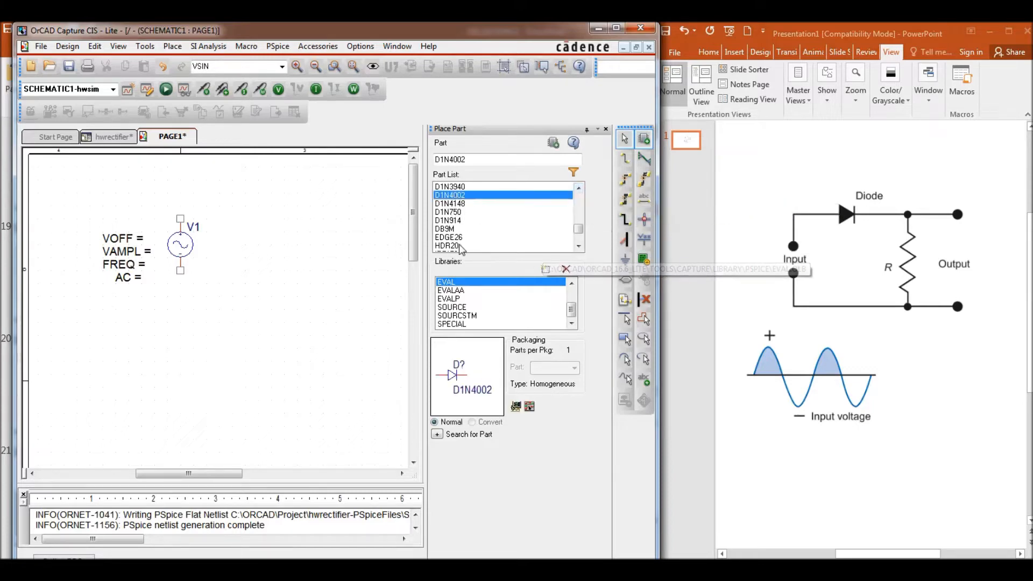
{"action": "double_click", "coordinate": [452, 197]}
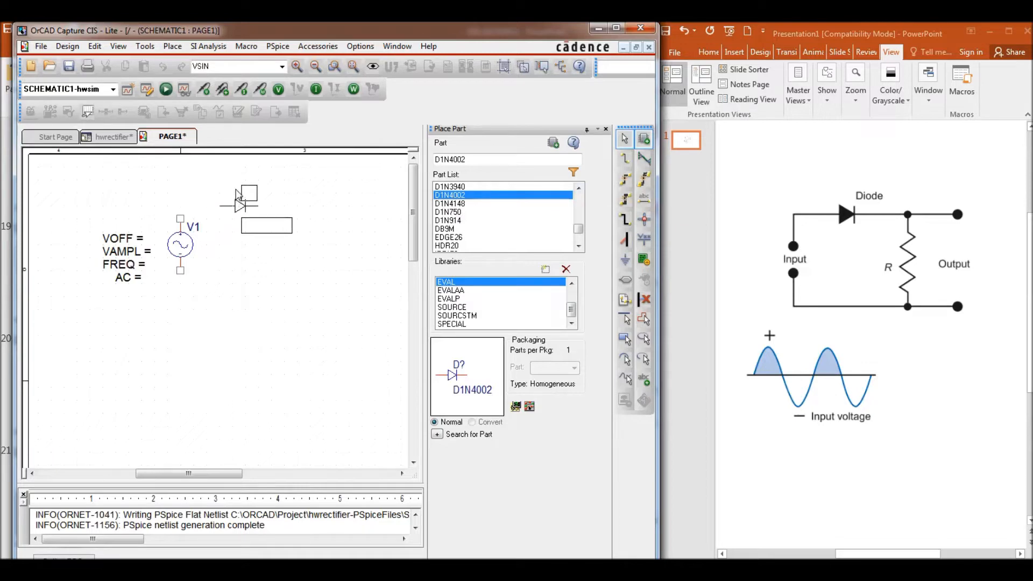
{"action": "left_click", "coordinate": [240, 188]}
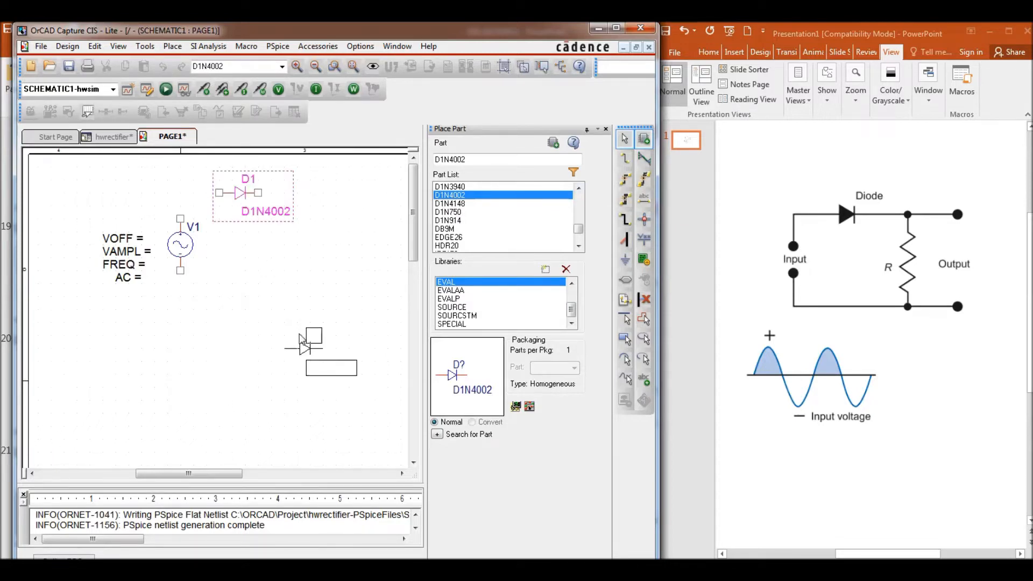
{"action": "key", "text": "Escape"}
{"action": "left_click", "coordinate": [311, 323]}
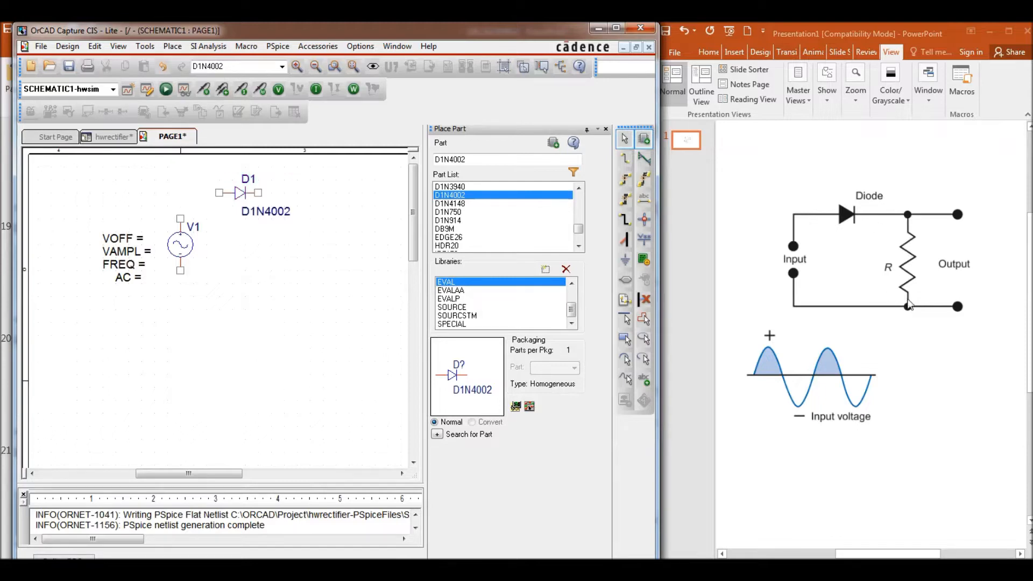
Place a resistor R from the ANALOG library, rotated vertically, to the right of the source and diode
{"action": "scroll", "coordinate": [465, 306], "scroll_direction": "up", "scroll_amount": 2}
{"action": "left_click", "coordinate": [484, 290]}
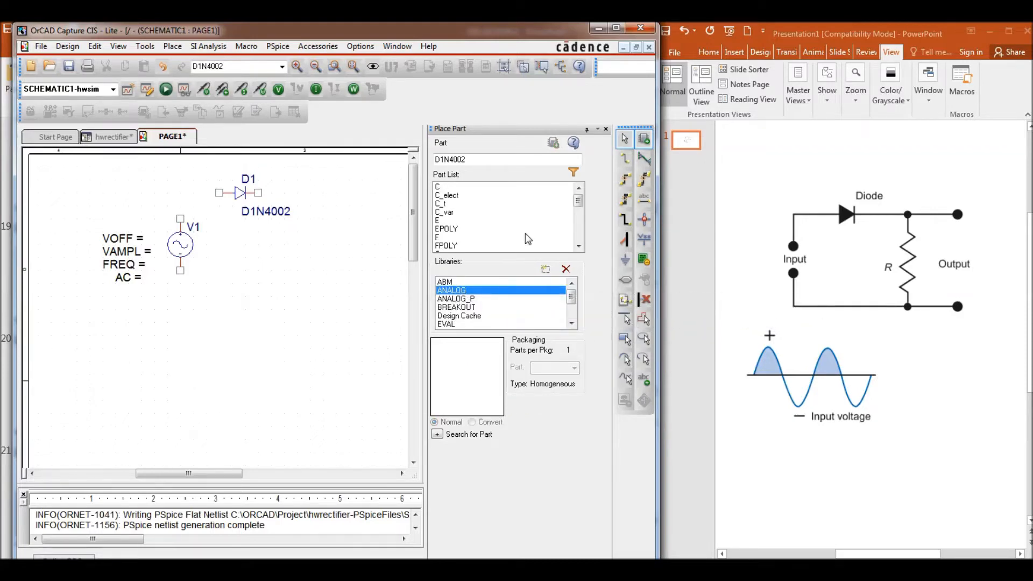
{"action": "left_click", "coordinate": [580, 233]}
{"action": "scroll", "coordinate": [451, 226], "scroll_direction": "down", "scroll_amount": 2}
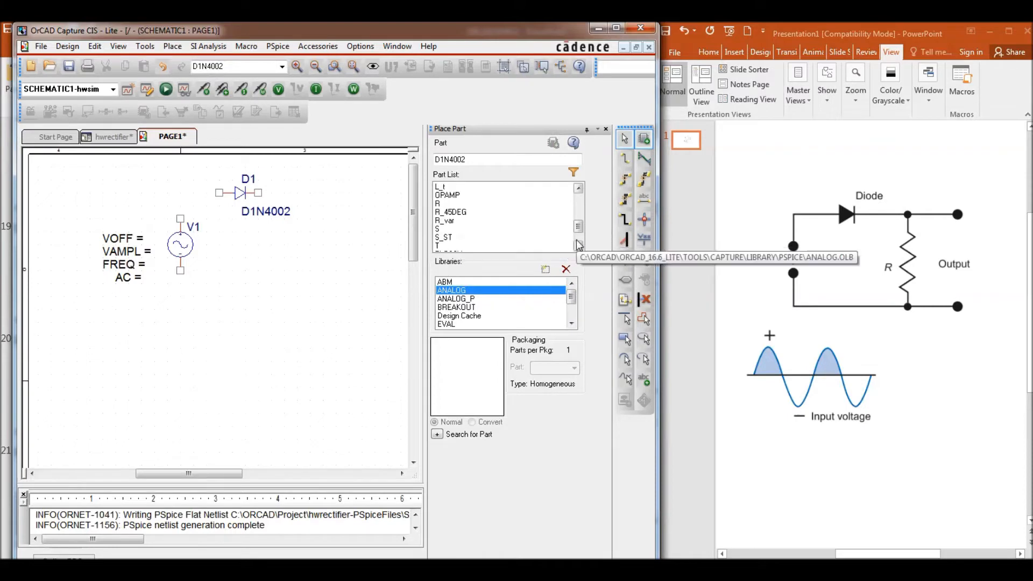
{"action": "double_click", "coordinate": [437, 204]}
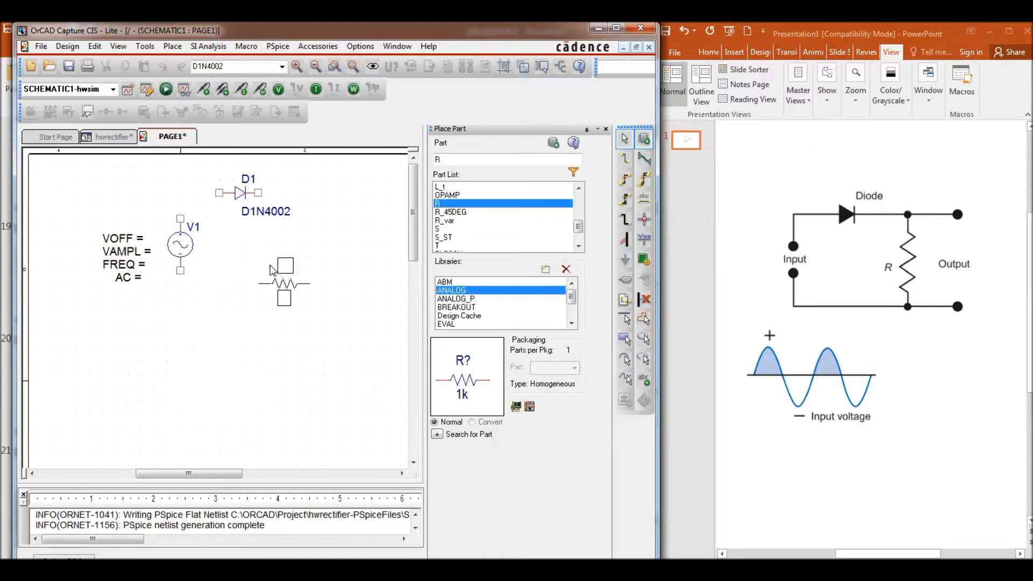
{"action": "key", "text": "r"}
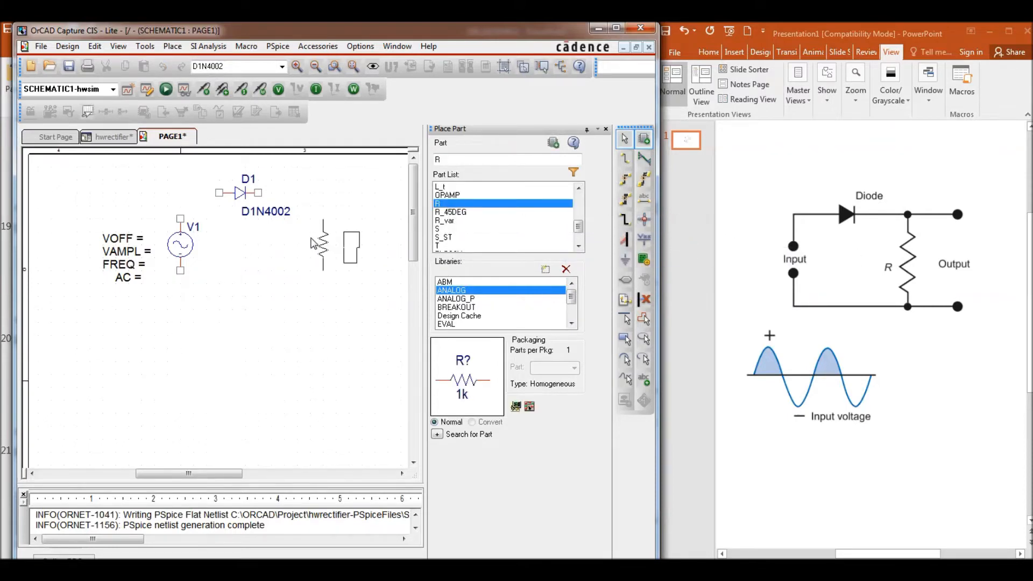
{"action": "left_click", "coordinate": [343, 238]}
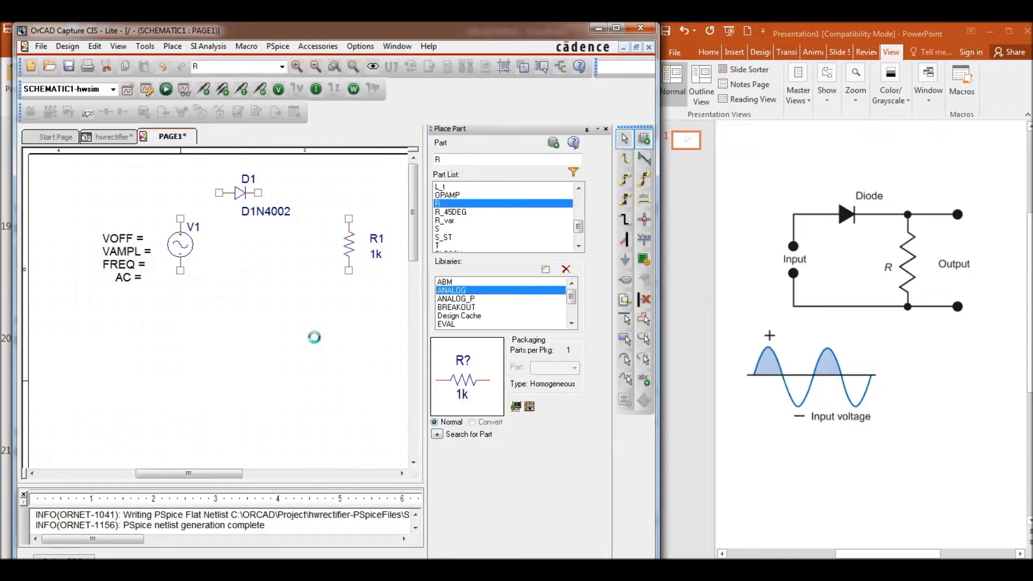
Wire the source's upper terminal through the diode to the resistor's top, and the source's lower terminal back to the resistor's bottom
{"action": "left_click", "coordinate": [624, 159]}
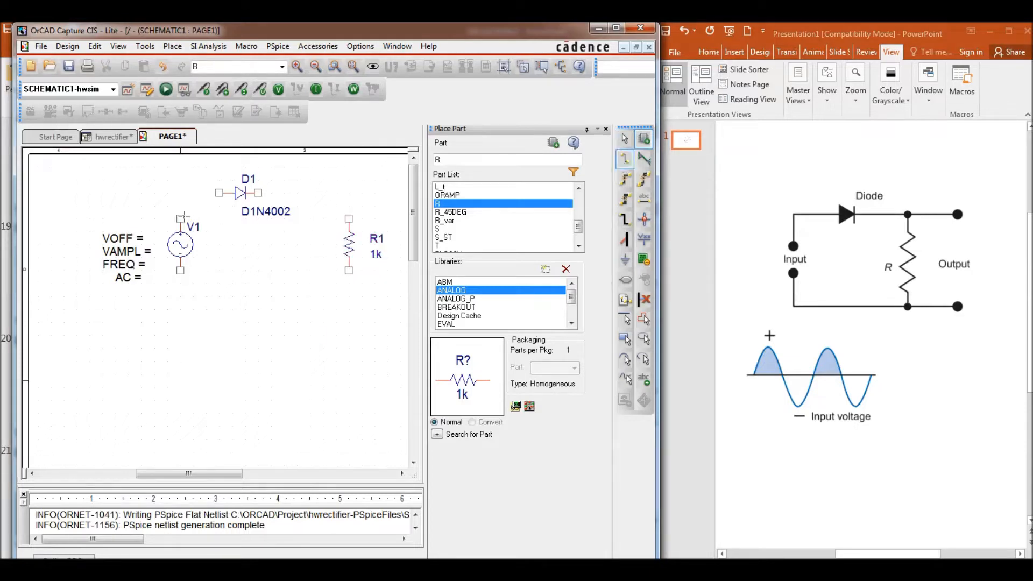
{"action": "left_click", "coordinate": [219, 192]}
{"action": "left_click", "coordinate": [258, 193]}
{"action": "left_click", "coordinate": [348, 218]}
{"action": "left_click", "coordinate": [180, 271]}
{"action": "left_click", "coordinate": [180, 309]}
{"action": "left_click", "coordinate": [349, 272]}
{"action": "key", "text": "Escape"}
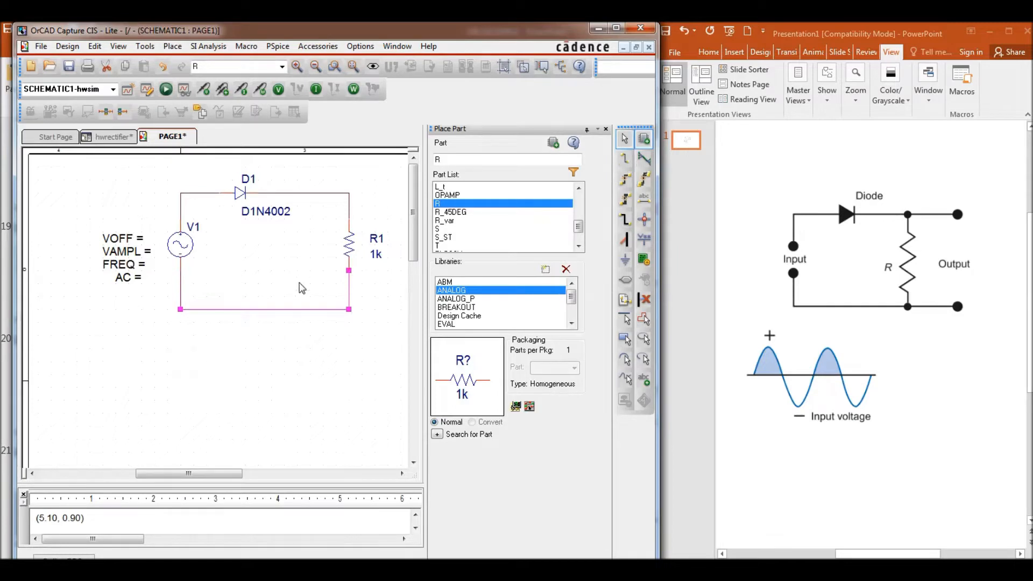
{"action": "left_click", "coordinate": [329, 343]}
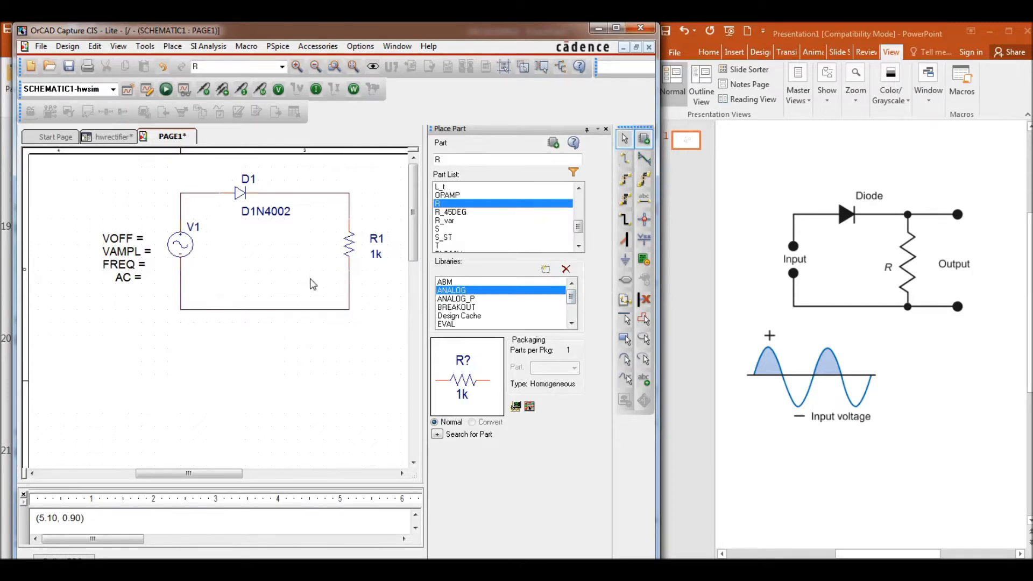
Place a 0/CAPSYM ground symbol below the circuit and wire it to the bottom wire
{"action": "left_click", "coordinate": [625, 261]}
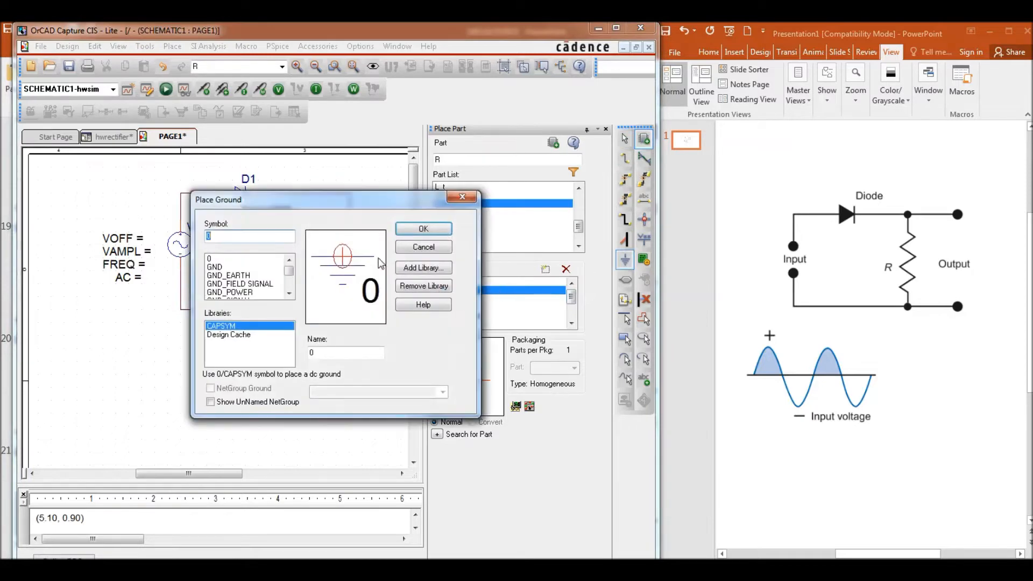
{"action": "left_click", "coordinate": [423, 229]}
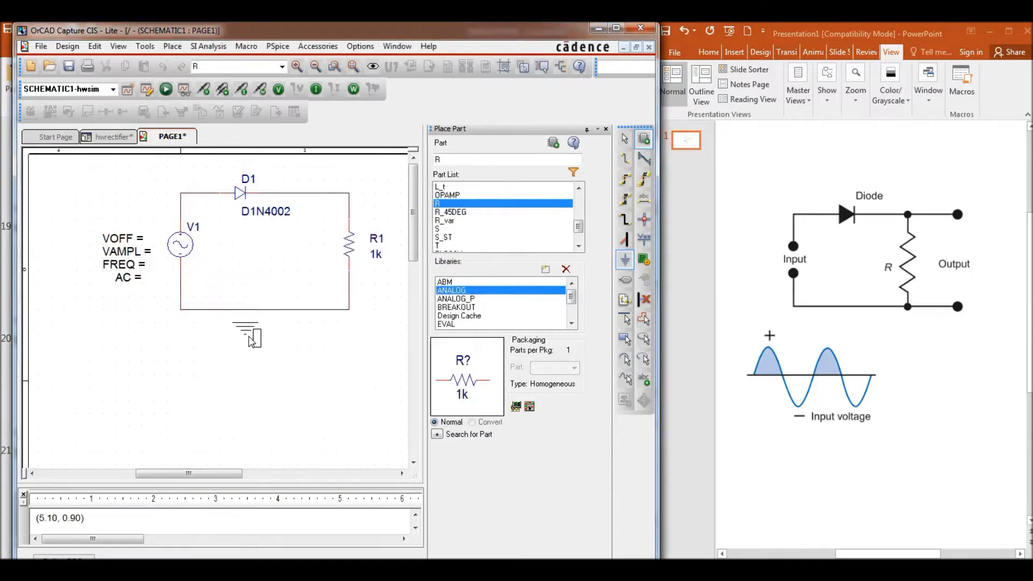
{"action": "left_click", "coordinate": [626, 161]}
{"action": "left_click", "coordinate": [258, 334]}
{"action": "left_click", "coordinate": [259, 309]}
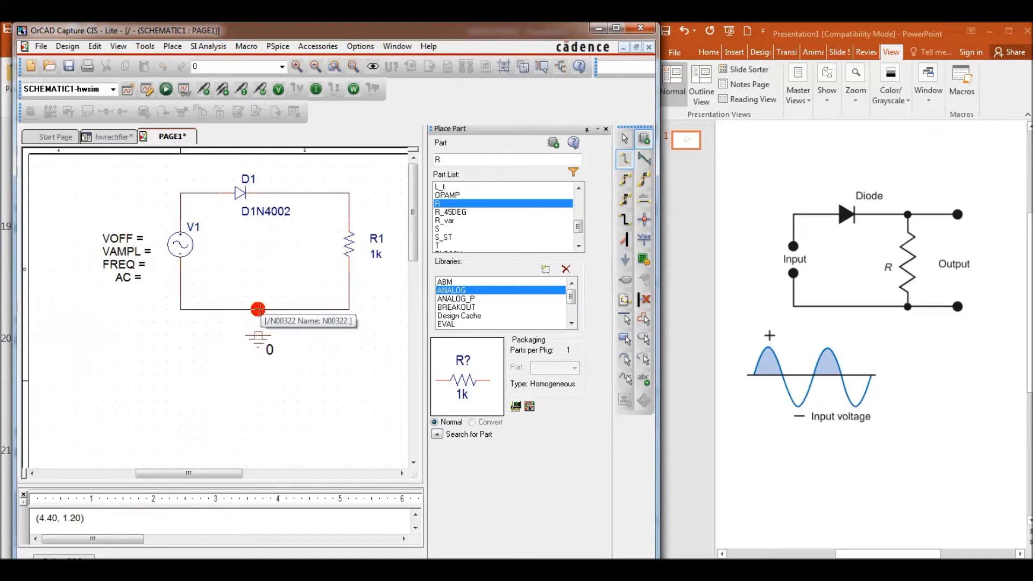
{"action": "key", "text": "Escape"}
{"action": "left_click", "coordinate": [339, 376]}
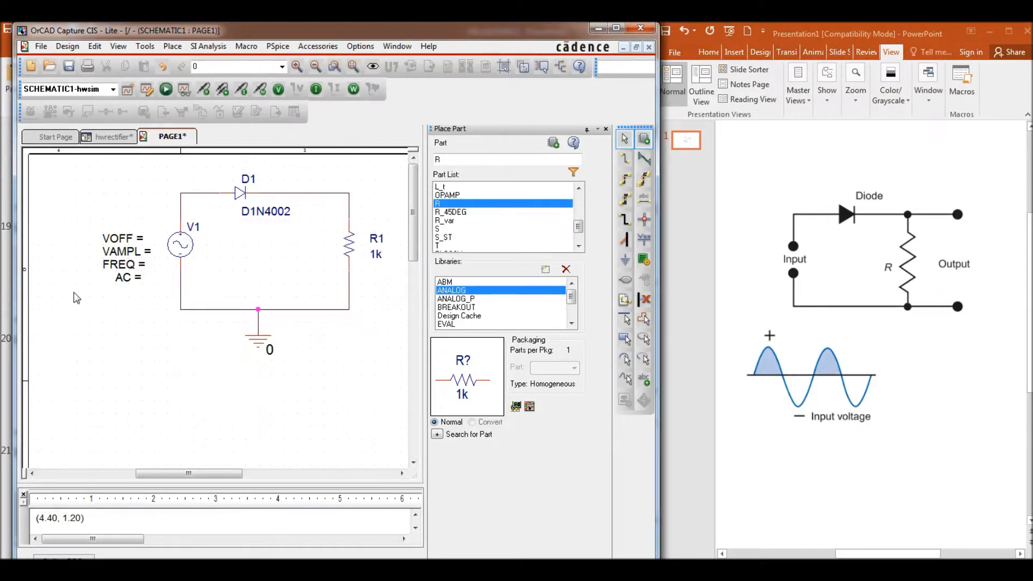
Set the sinusoidal source's VOFF to 0 and its VAMPL to 5V
{"action": "double_click", "coordinate": [120, 241]}
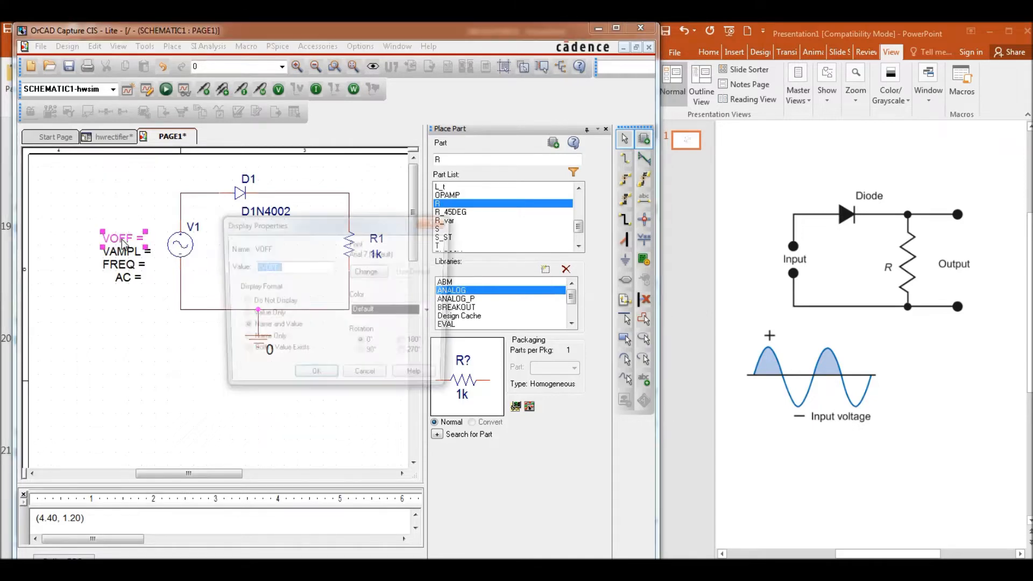
{"action": "left_click", "coordinate": [298, 267]}
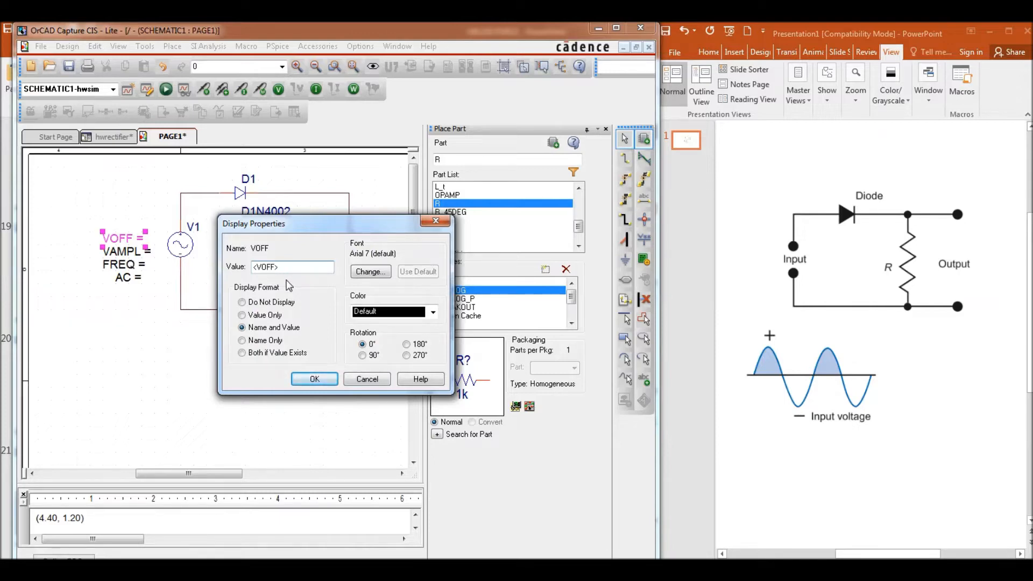
{"action": "double_click", "coordinate": [315, 270]}
{"action": "type", "text": "0"}
{"action": "left_click", "coordinate": [318, 380]}
{"action": "double_click", "coordinate": [144, 252]}
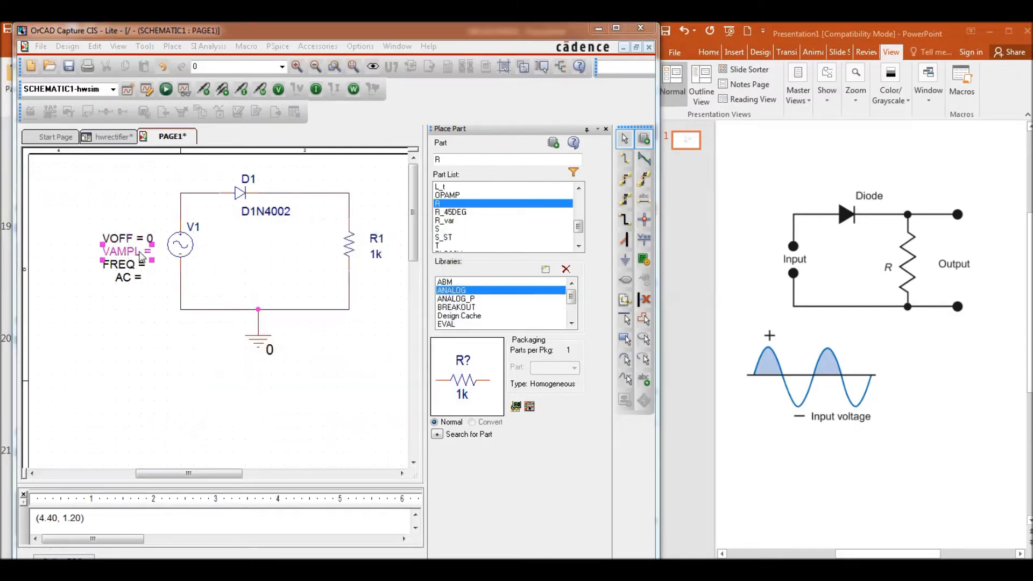
{"action": "left_click_drag", "start_coordinate": [316, 267], "coordinate": [237, 271]}
{"action": "type", "text": "5V"}
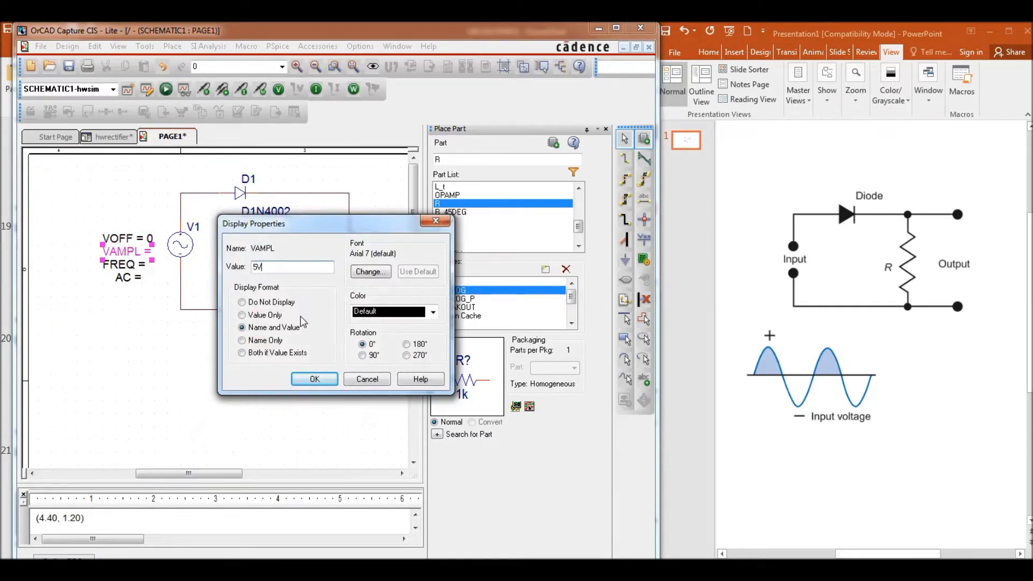
{"action": "left_click", "coordinate": [314, 379]}
Set the sinusoidal source's FREQ to 1k and its AC value to 0
{"action": "double_click", "coordinate": [124, 265]}
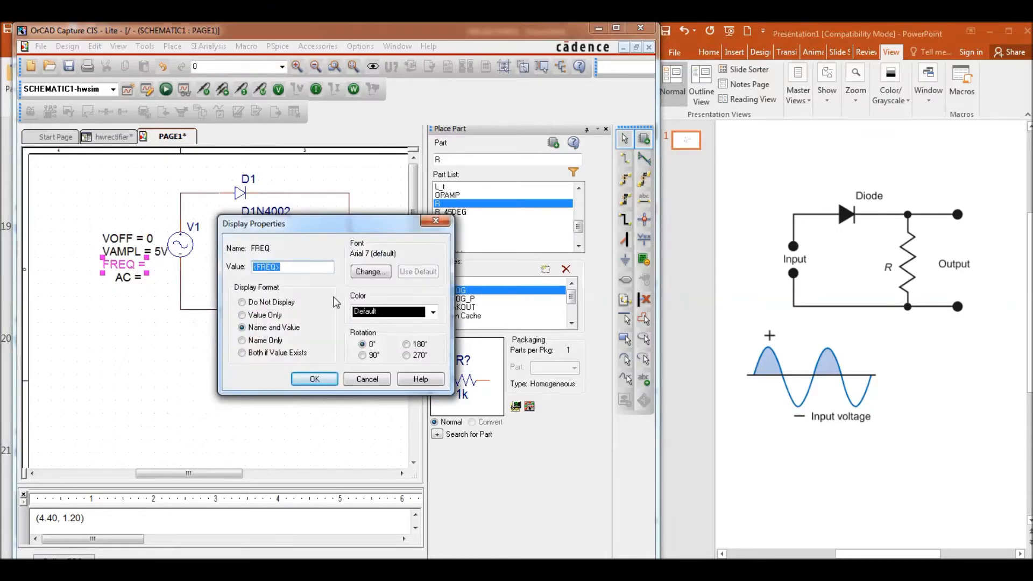
{"action": "type", "text": "1k"}
{"action": "left_click", "coordinate": [314, 378]}
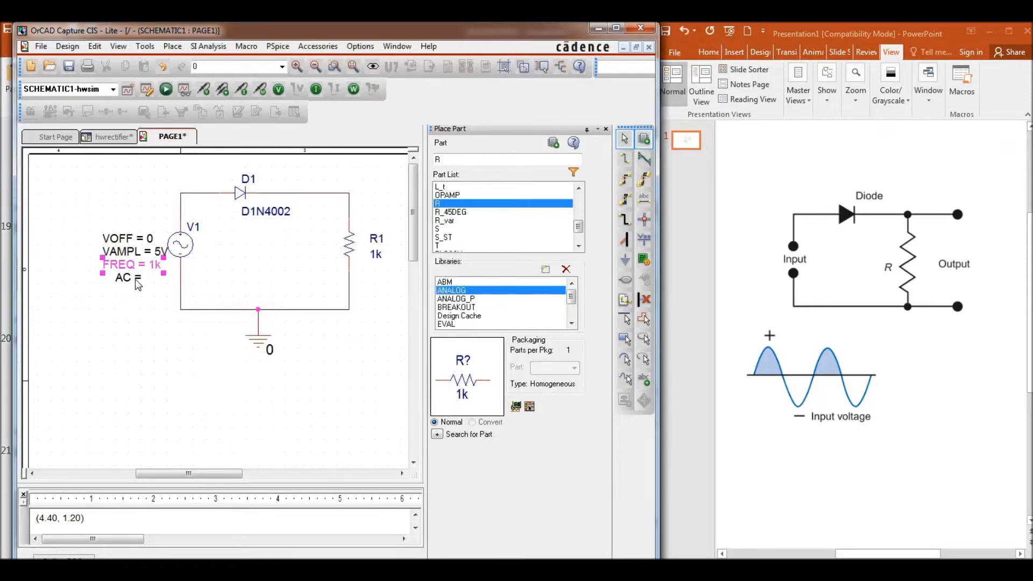
{"action": "double_click", "coordinate": [141, 284]}
{"action": "left_click", "coordinate": [272, 267]}
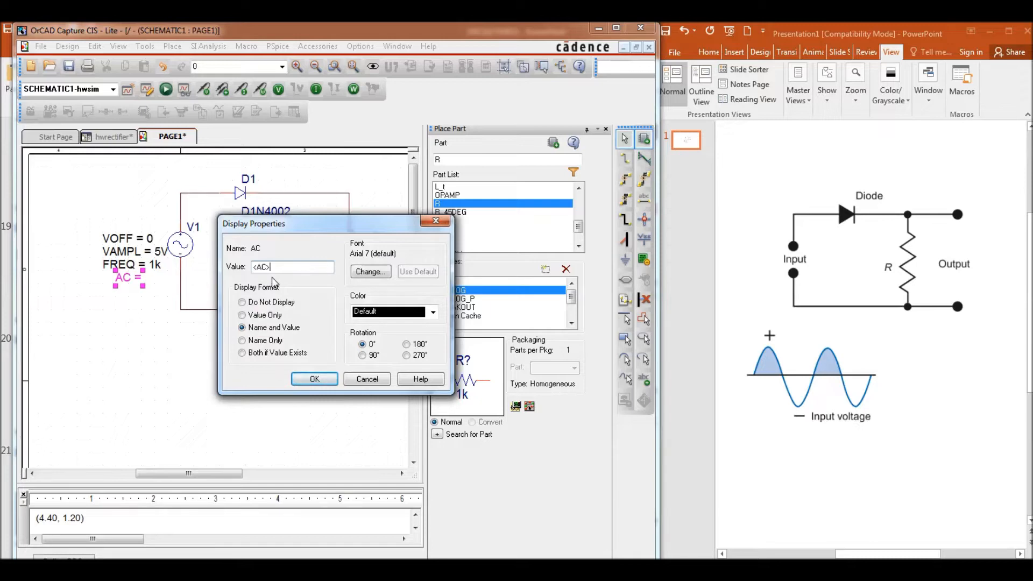
{"action": "double_click", "coordinate": [278, 267]}
{"action": "type", "text": "0"}
{"action": "left_click", "coordinate": [316, 380]}
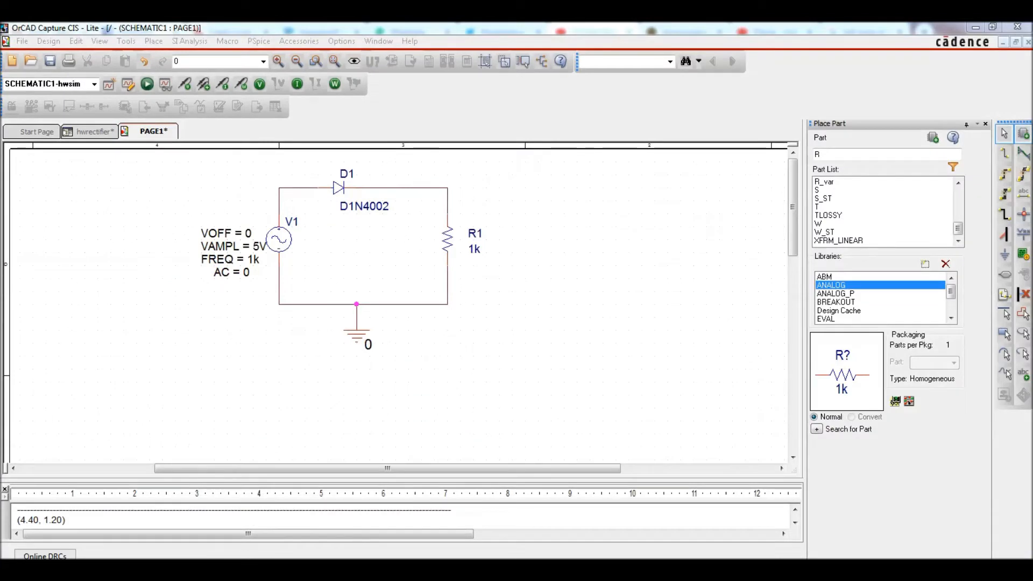
Create a new PSpice simulation profile named hwrectifiersim that inherits from none
{"action": "left_click", "coordinate": [258, 41]}
{"action": "left_click", "coordinate": [270, 57]}
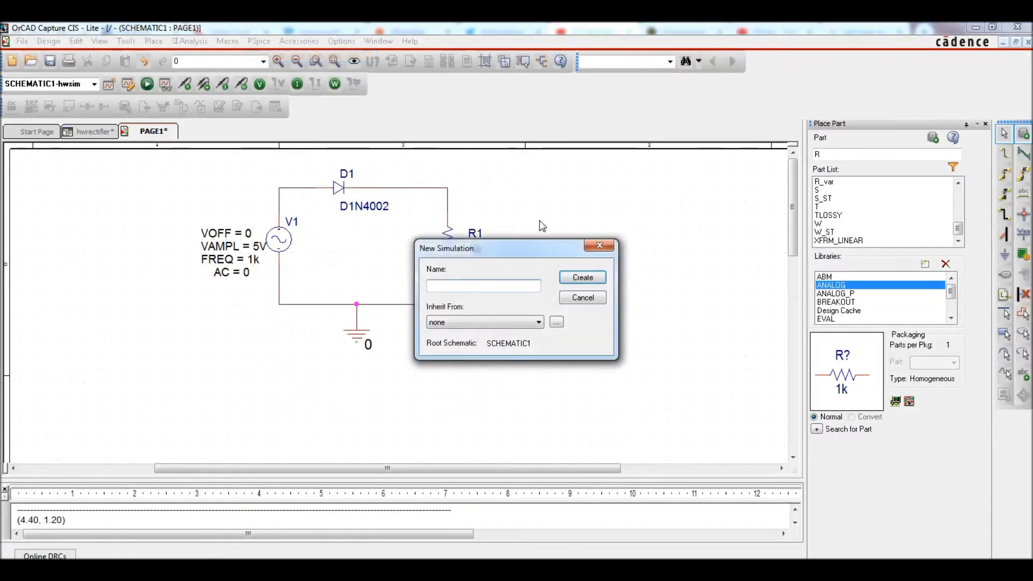
{"action": "type", "text": "hwrectifiersim"}
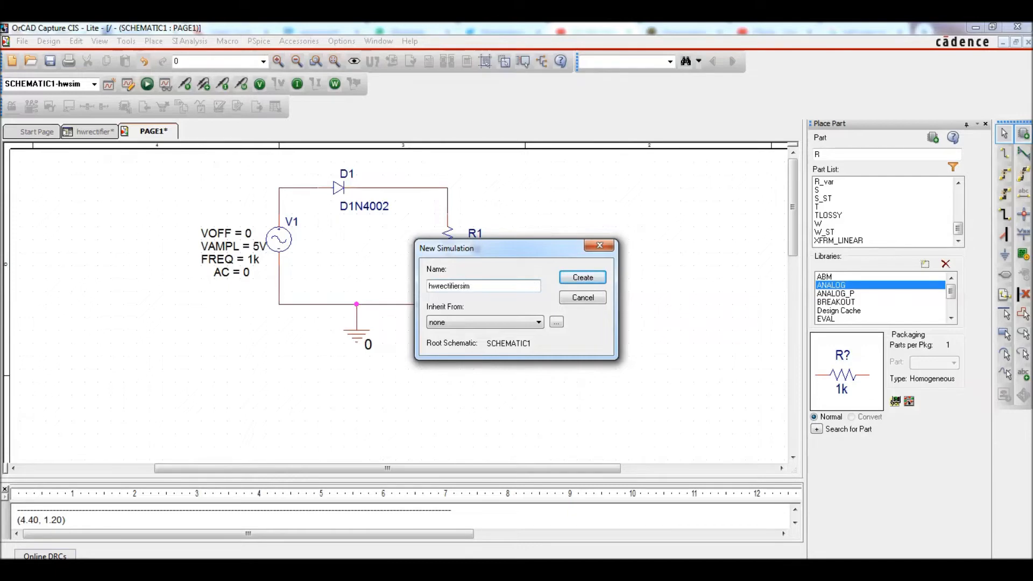
{"action": "left_click", "coordinate": [583, 277]}
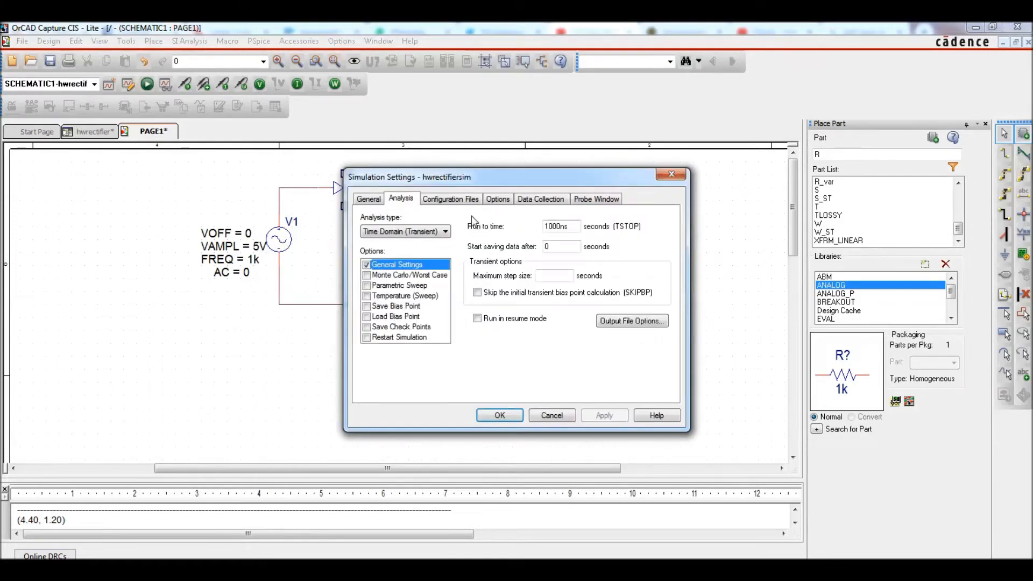
Set the transient analysis run time to 3m and the maximum step size to 0.1m, and apply the settings
{"action": "left_click_drag", "start_coordinate": [491, 175], "coordinate": [648, 164]}
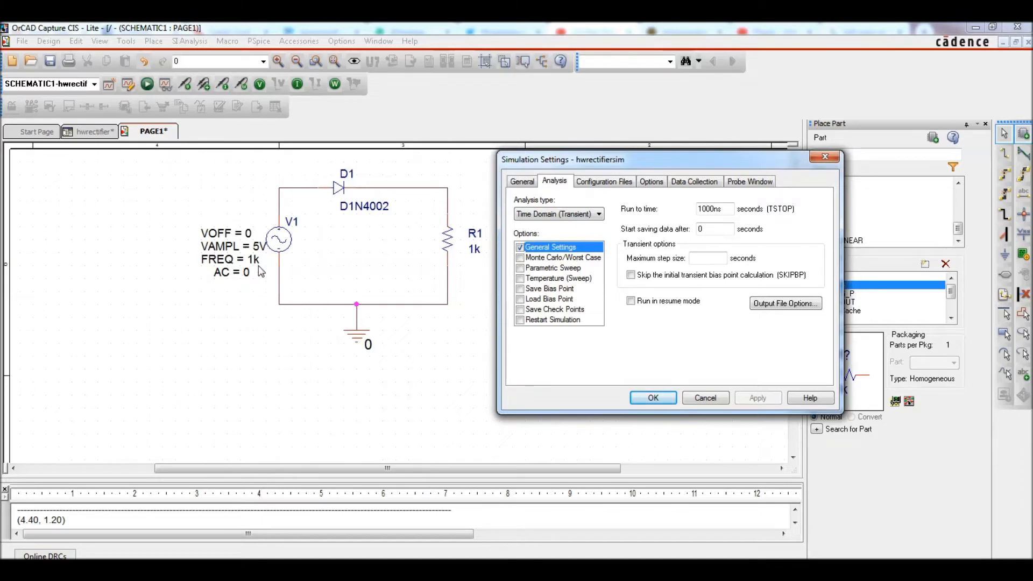
{"action": "double_click", "coordinate": [727, 209]}
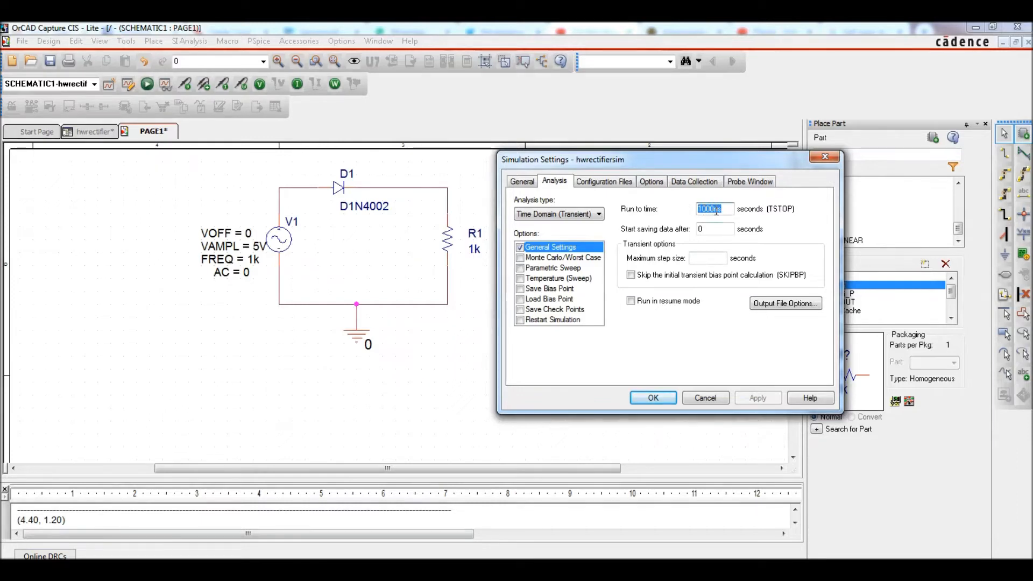
{"action": "type", "text": "3m"}
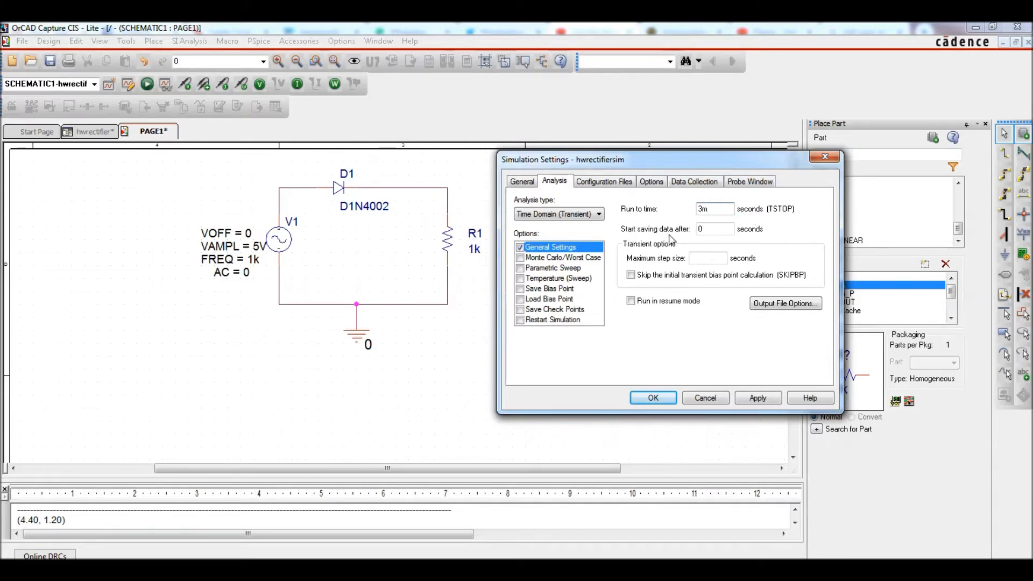
{"action": "left_click", "coordinate": [699, 258]}
{"action": "type", "text": "1m"}
{"action": "left_click", "coordinate": [763, 400]}
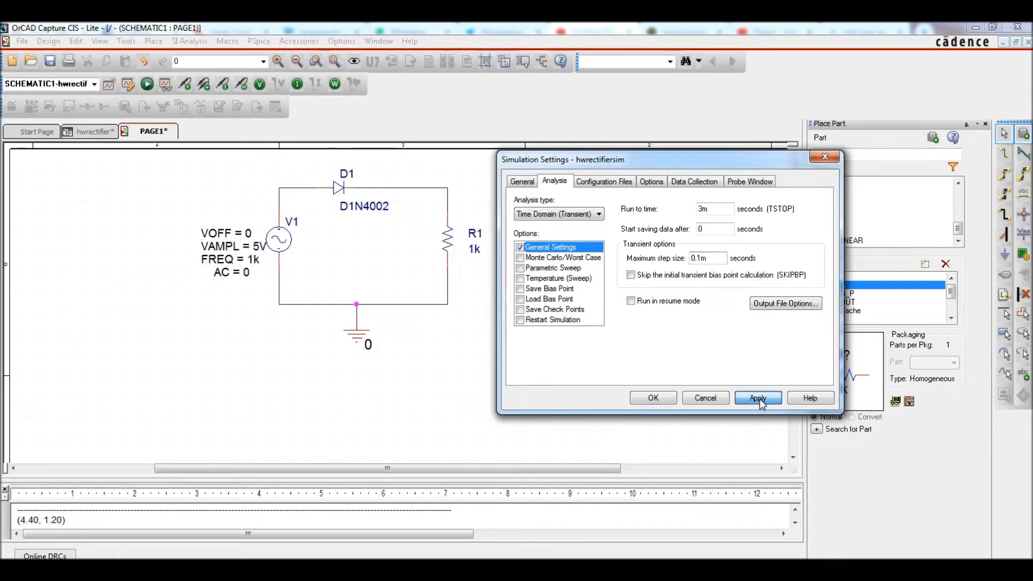
{"action": "left_click", "coordinate": [668, 400]}
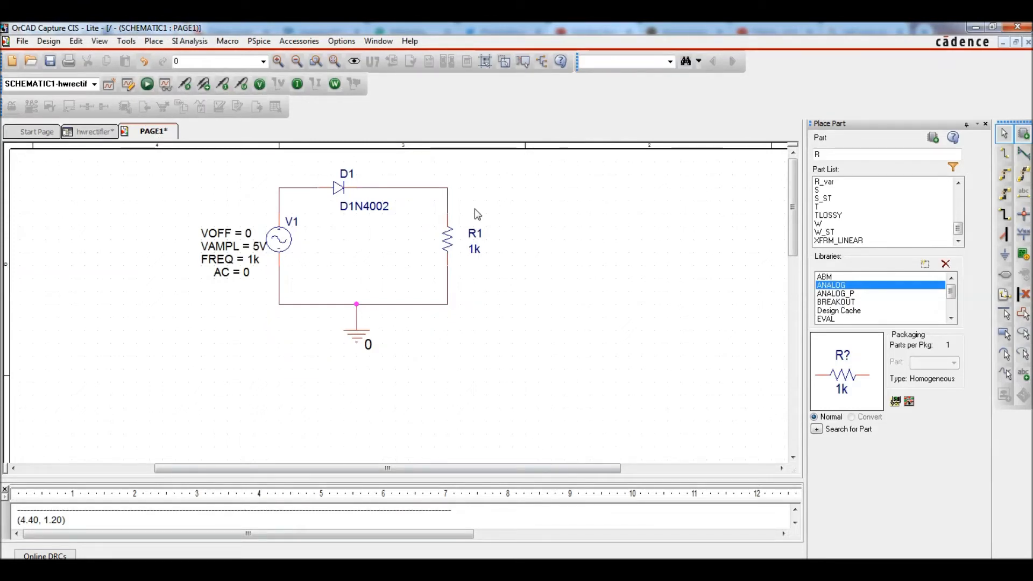
Place voltage markers on the wire corner above the source and on the corner above resistor R1
{"action": "left_click", "coordinate": [182, 88]}
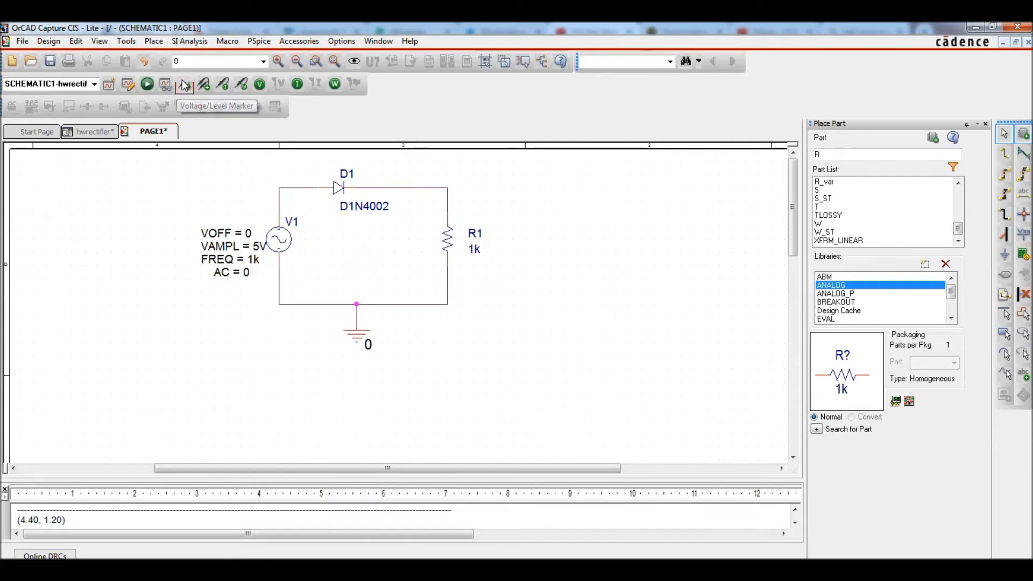
{"action": "left_click", "coordinate": [279, 190]}
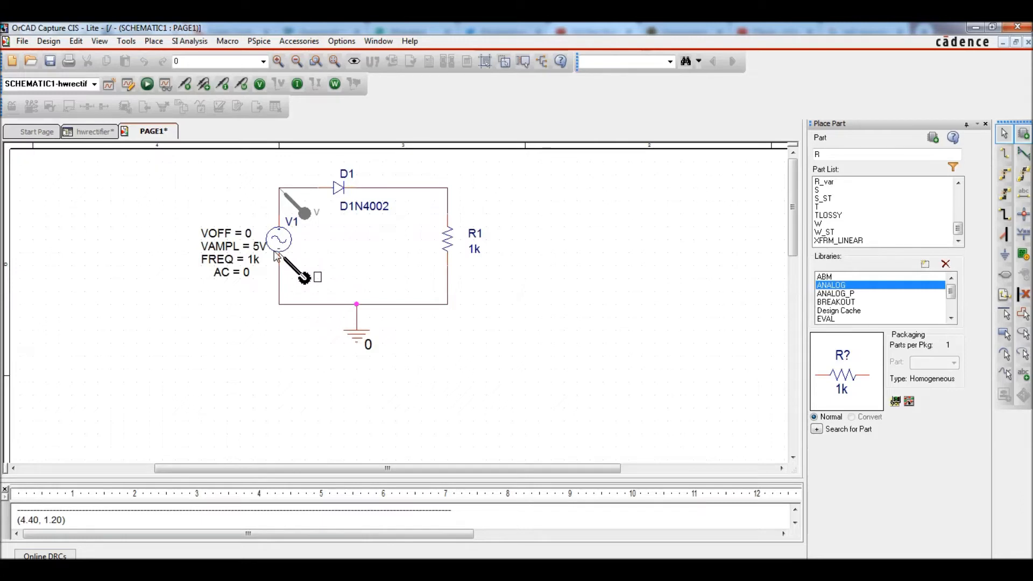
{"action": "left_click", "coordinate": [447, 189]}
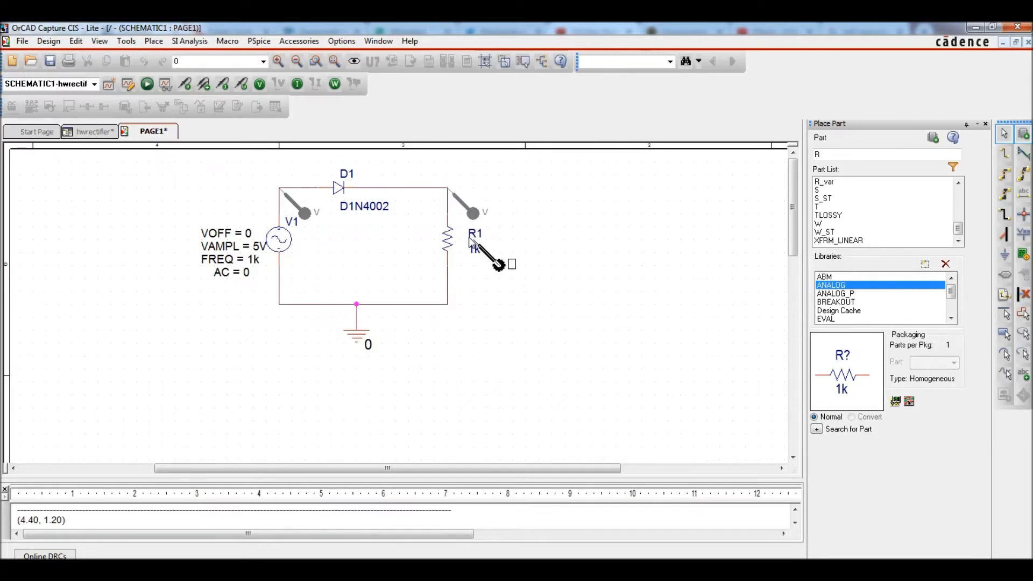
{"action": "key", "text": "Escape"}
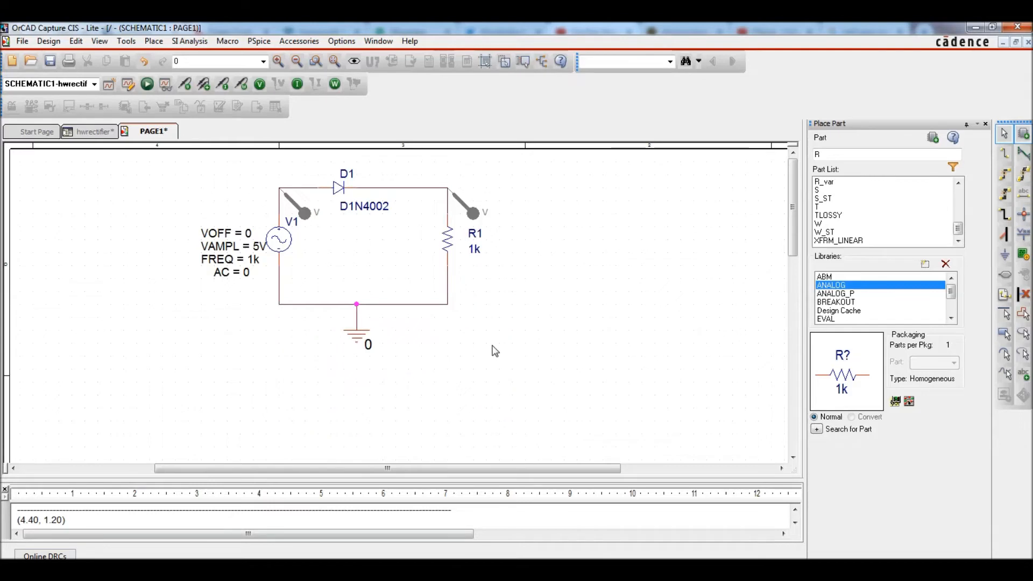
Run the simulation and compare the PSpice waveforms with the marked nodes on the Capture schematic
{"action": "left_click", "coordinate": [148, 85]}
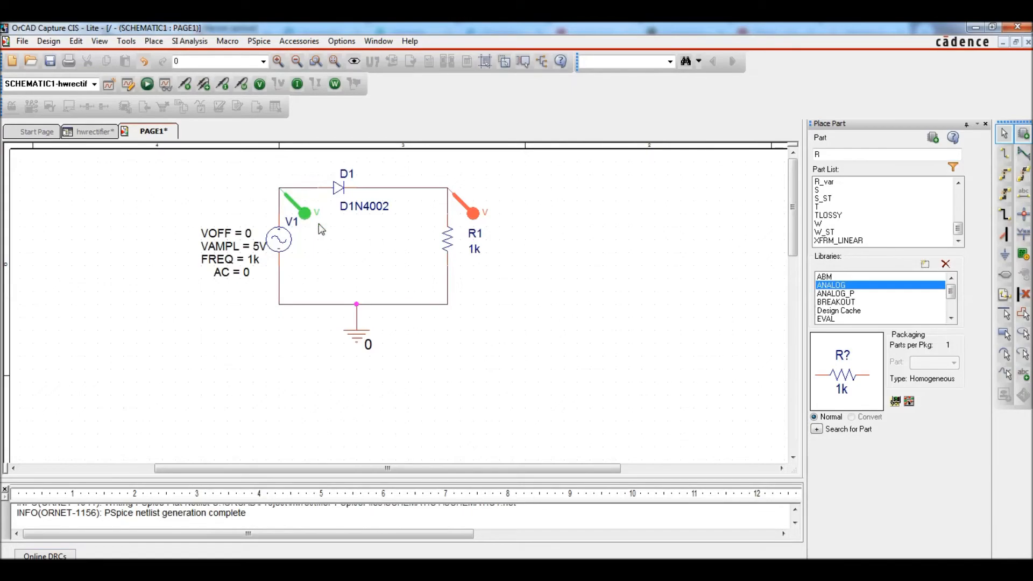
{"action": "left_click", "coordinate": [237, 570]}
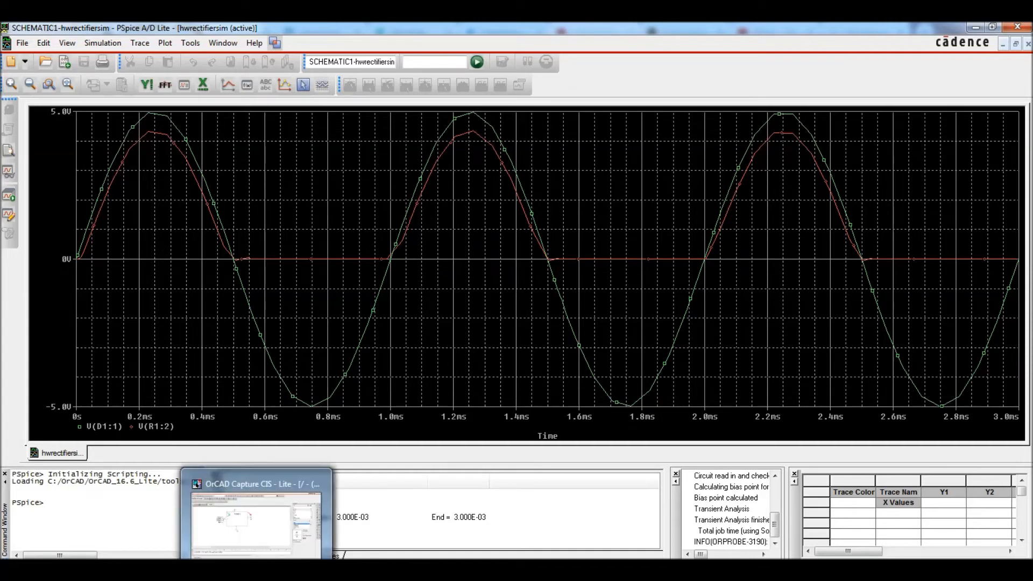
{"action": "left_click", "coordinate": [256, 571]}
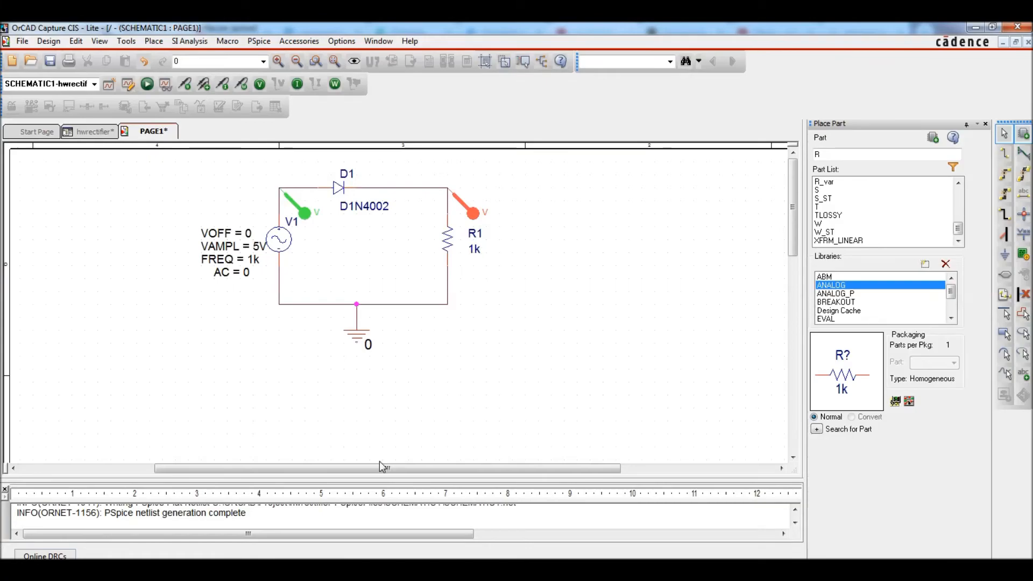
{"action": "left_click", "coordinate": [291, 570]}
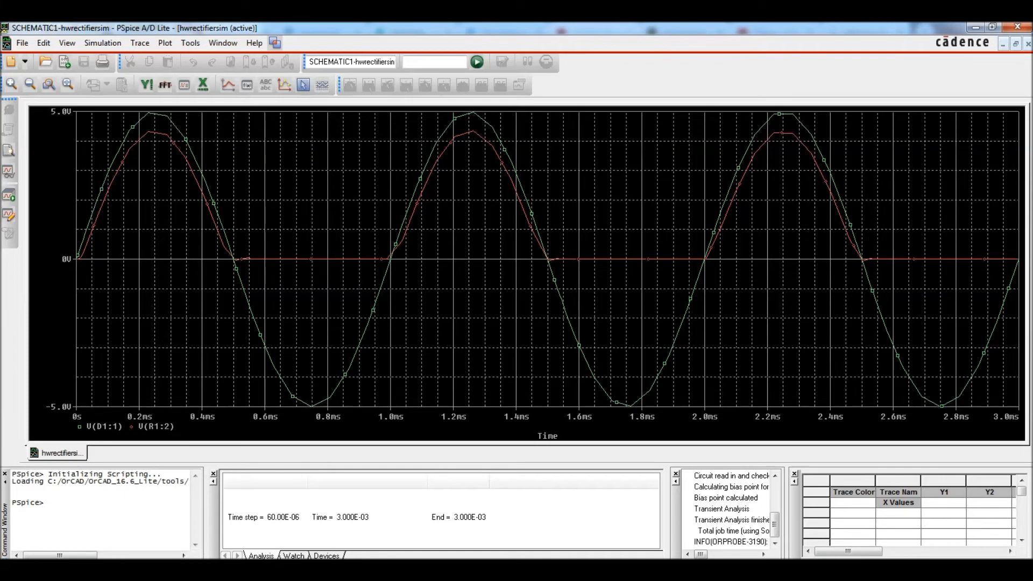
{"action": "left_click", "coordinate": [583, 569]}
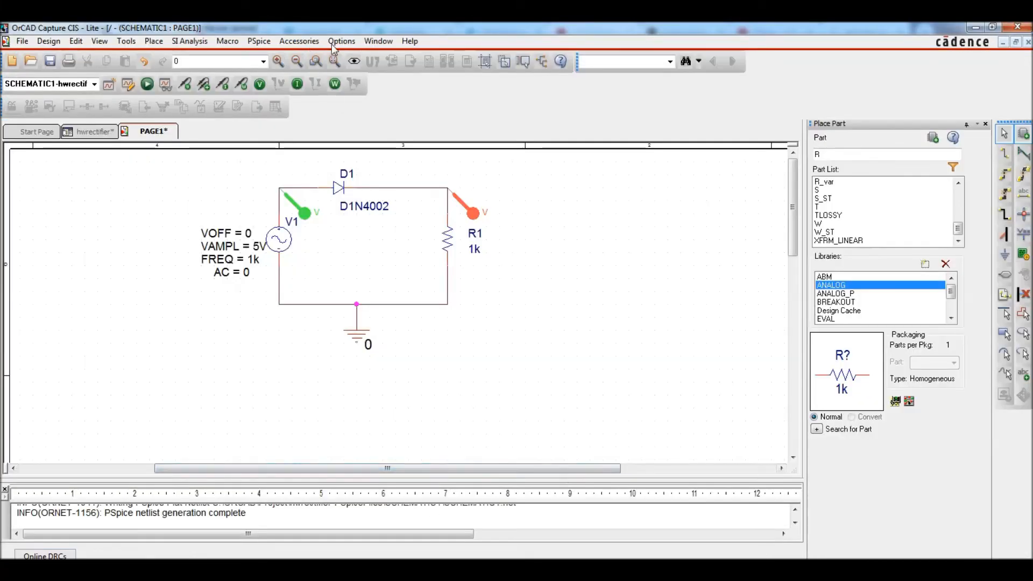
Edit the simulation profile to reduce the maximum step size to 0.01m
{"action": "left_click", "coordinate": [260, 42]}
{"action": "mouse_move", "coordinate": [256, 43]}
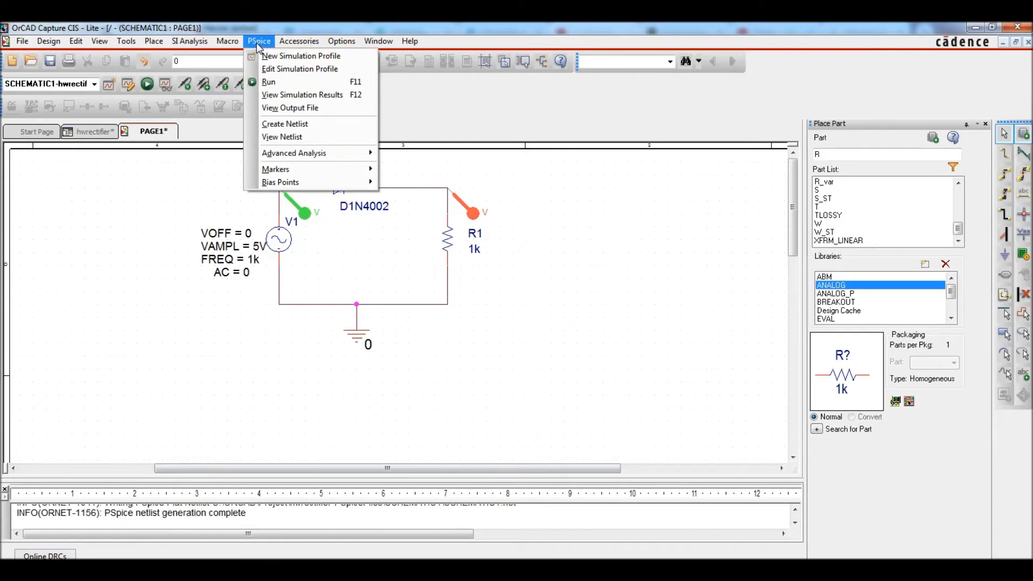
{"action": "left_click", "coordinate": [284, 70]}
{"action": "left_click", "coordinate": [545, 276]}
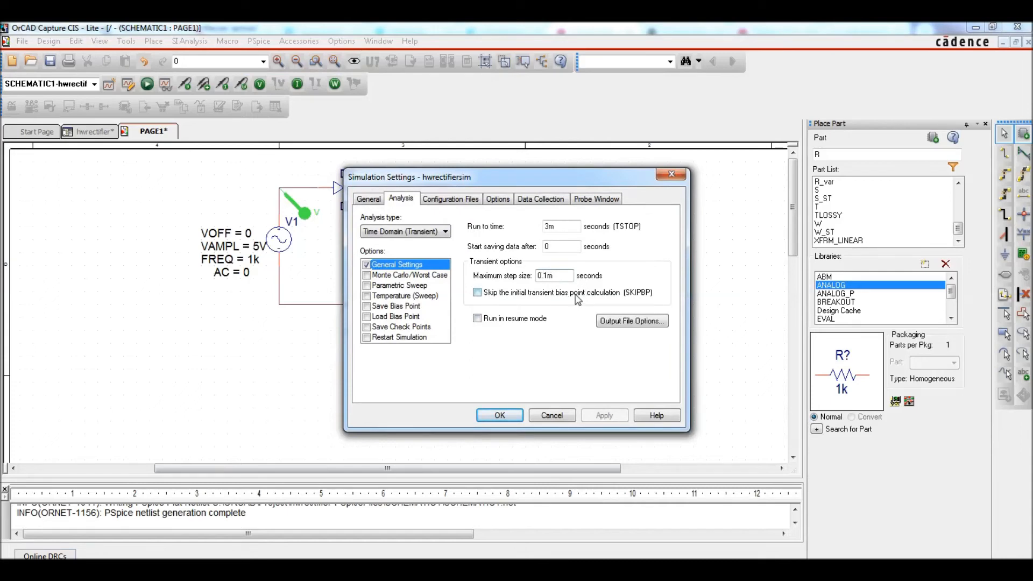
{"action": "type", "text": "0"}
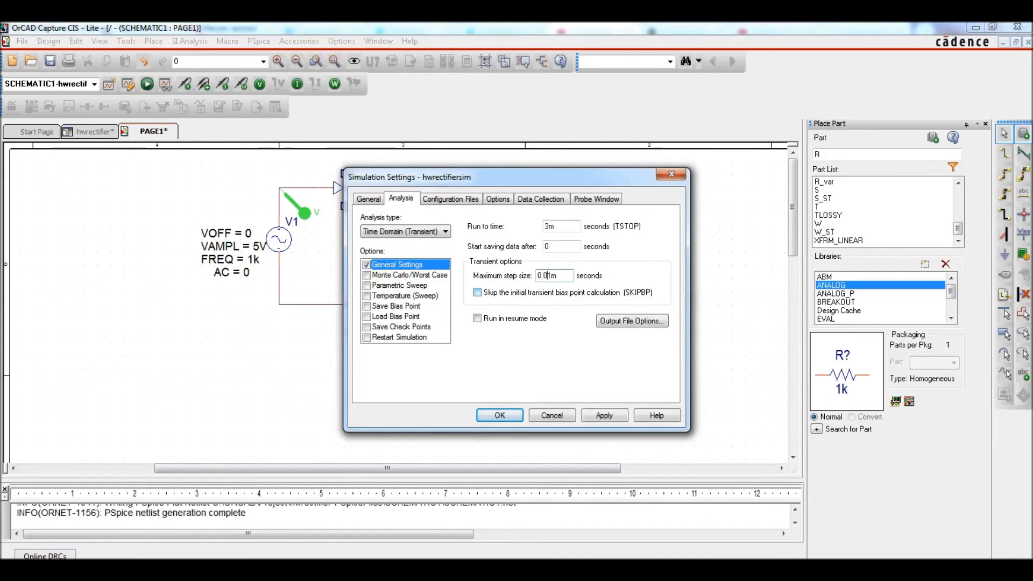
{"action": "left_click", "coordinate": [604, 418]}
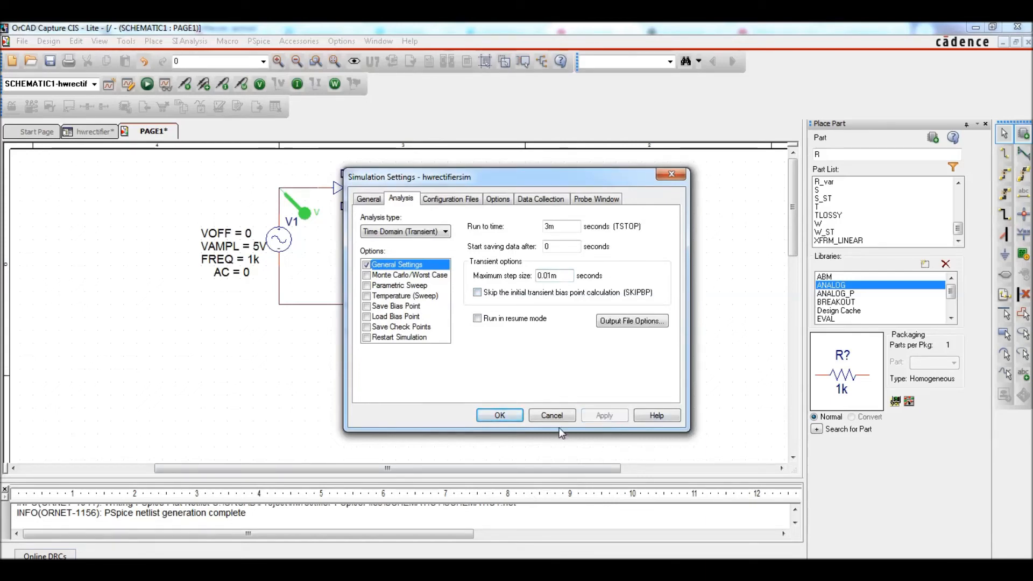
{"action": "left_click", "coordinate": [500, 415]}
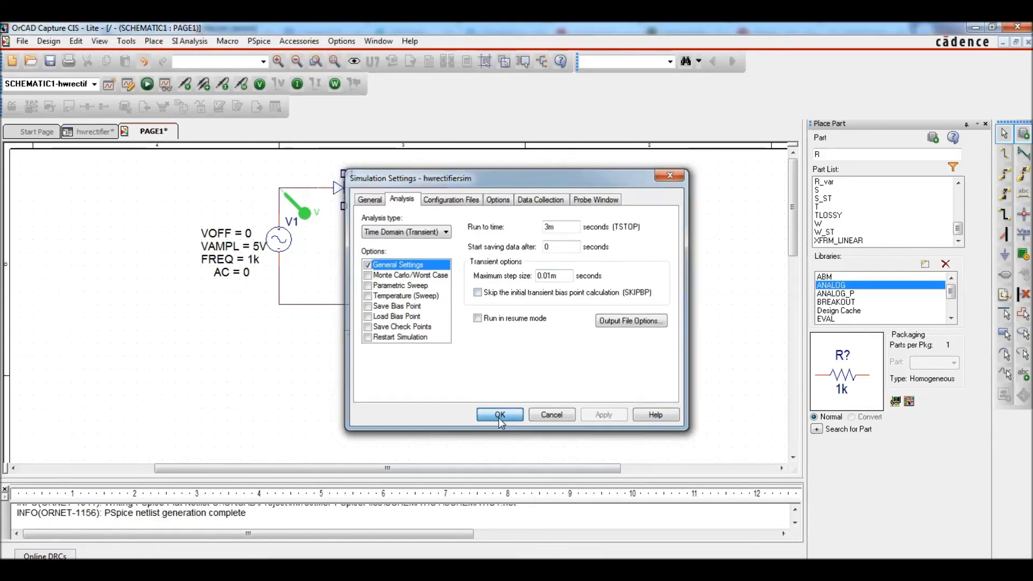
Rerun the simulation, examine the input and output waveforms, and close the PSpice results to return to the schematic
{"action": "left_click", "coordinate": [147, 85]}
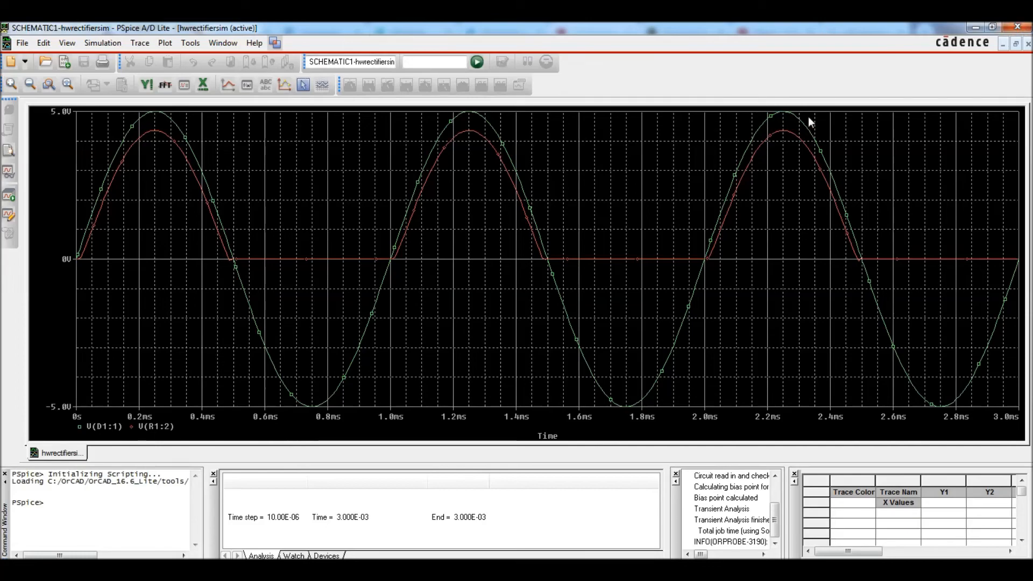
{"action": "left_click", "coordinate": [1028, 27]}
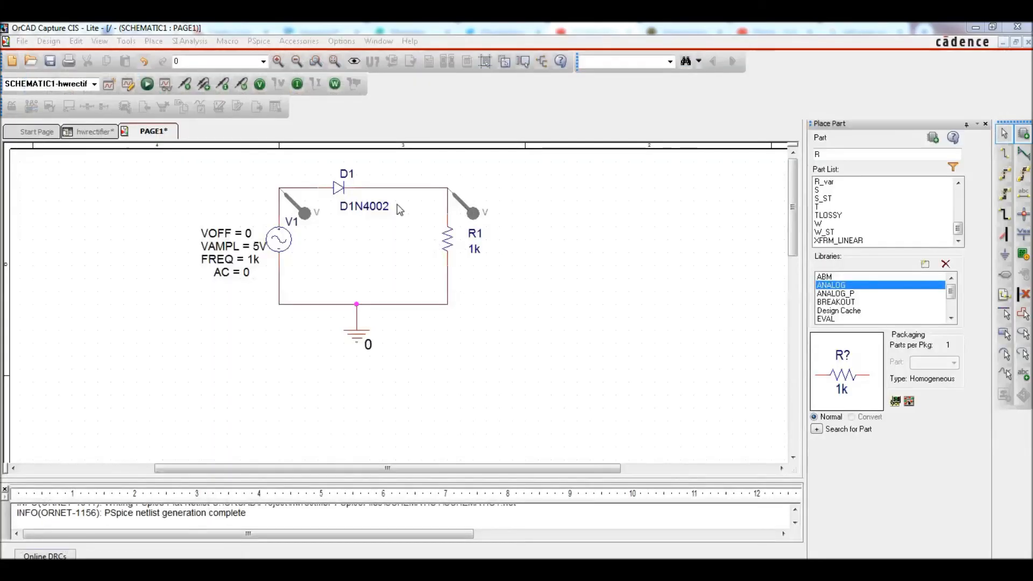
{"action": "left_click", "coordinate": [585, 267]}
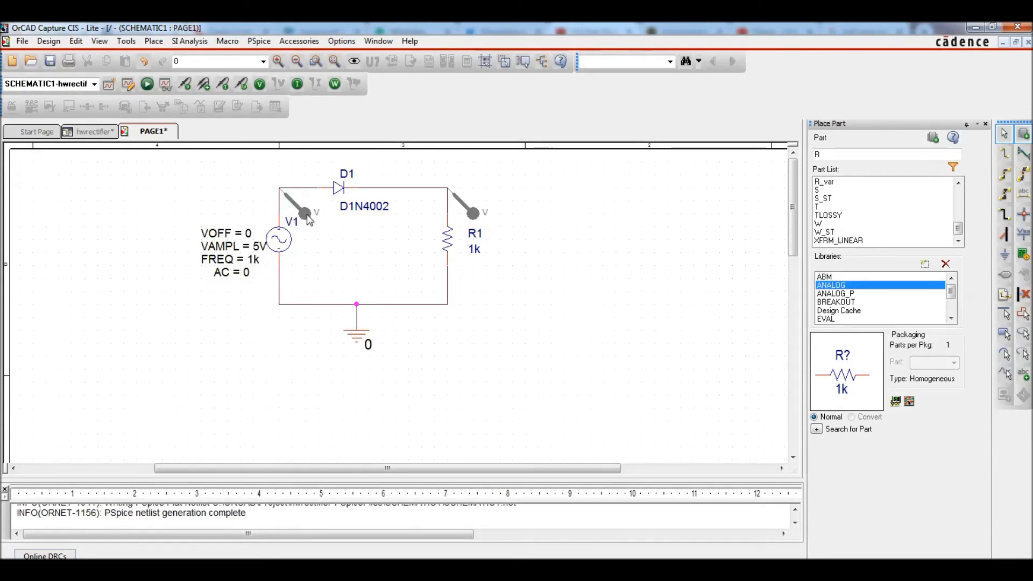
Delete the voltage marker at the source and plot only the voltage at the resistor
{"action": "left_click", "coordinate": [473, 212]}
{"action": "left_click", "coordinate": [305, 213]}
{"action": "key", "text": "Delete"}
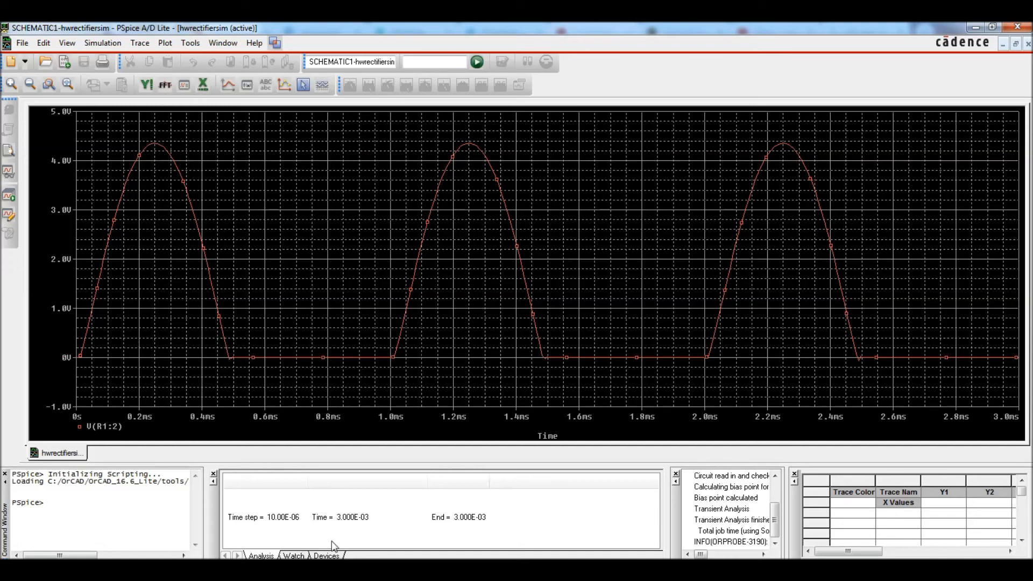
Back in Capture, place a voltage marker on the corner above the source and view both waveforms in PSpice
{"action": "left_click", "coordinate": [91, 569]}
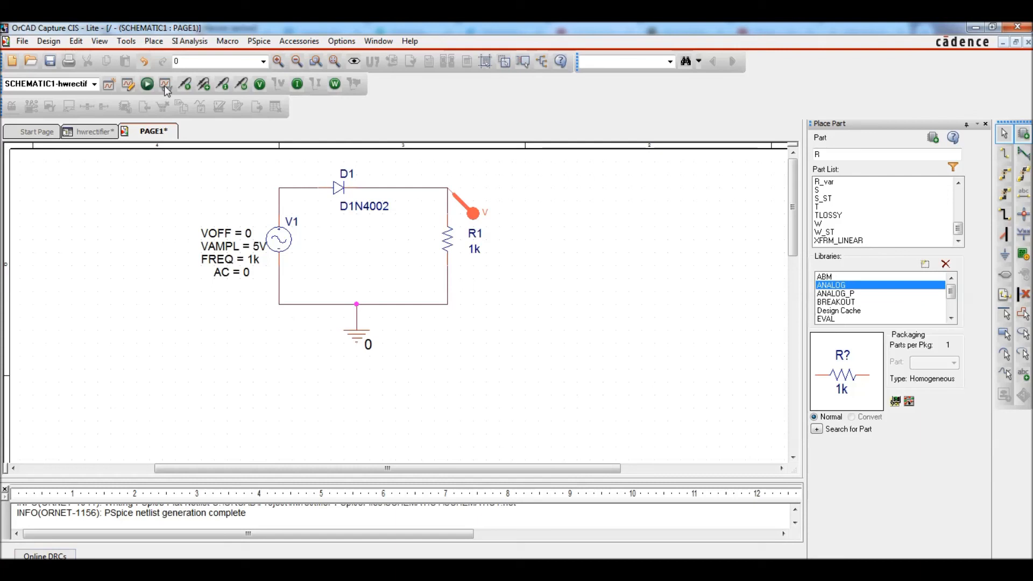
{"action": "left_click", "coordinate": [184, 84]}
{"action": "left_click", "coordinate": [278, 188]}
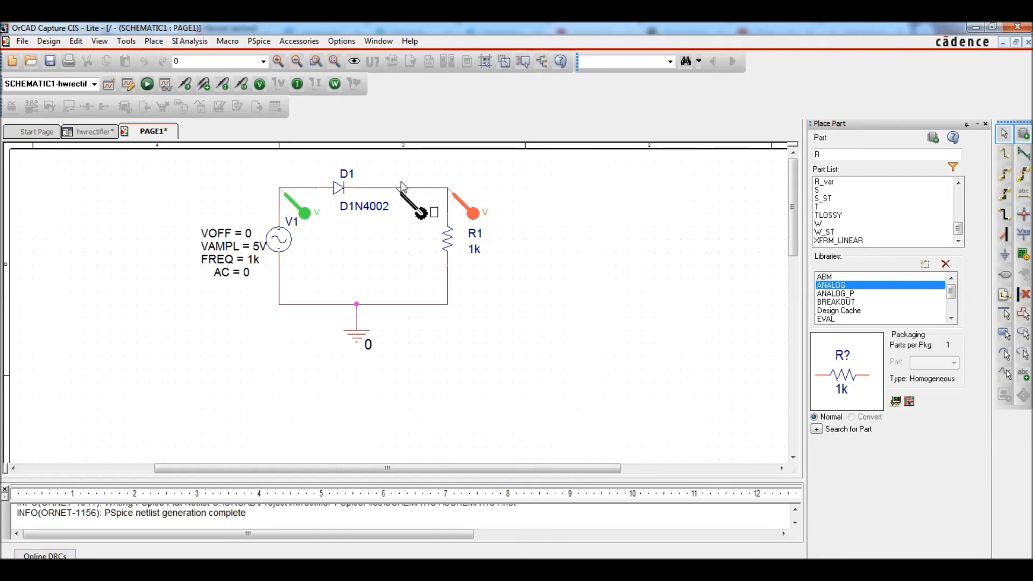
{"action": "key", "text": "Escape"}
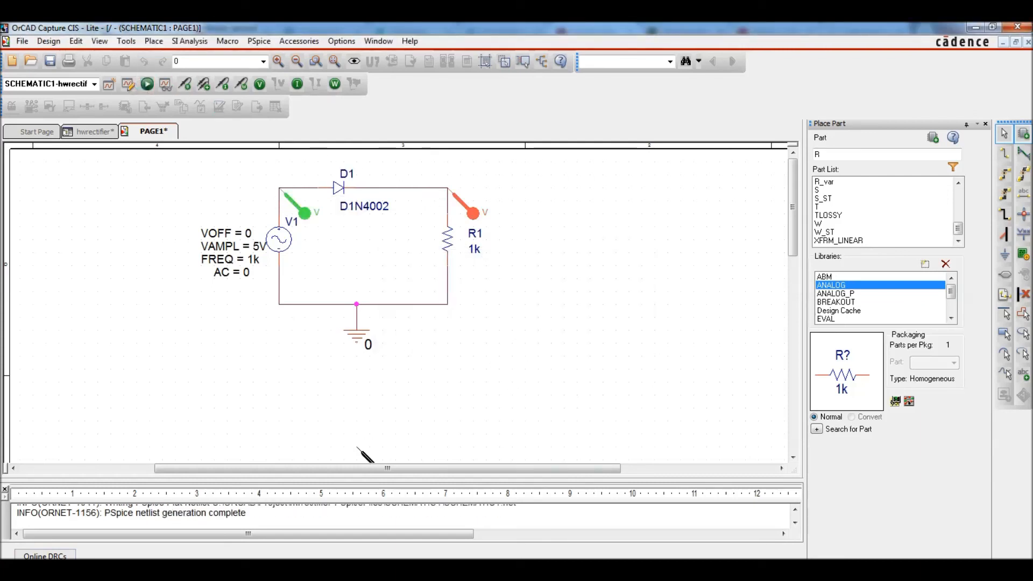
{"action": "left_click", "coordinate": [123, 569]}
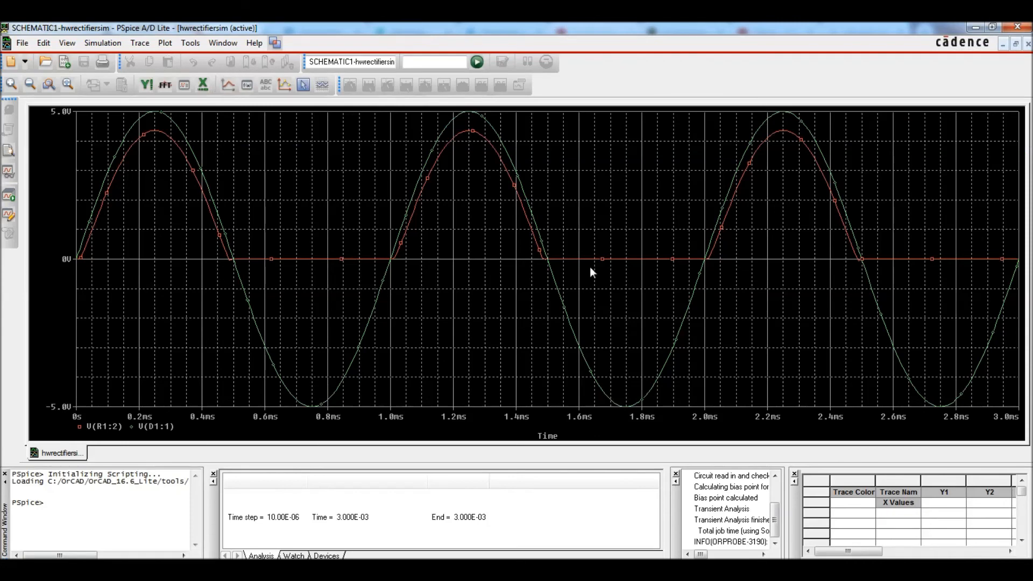